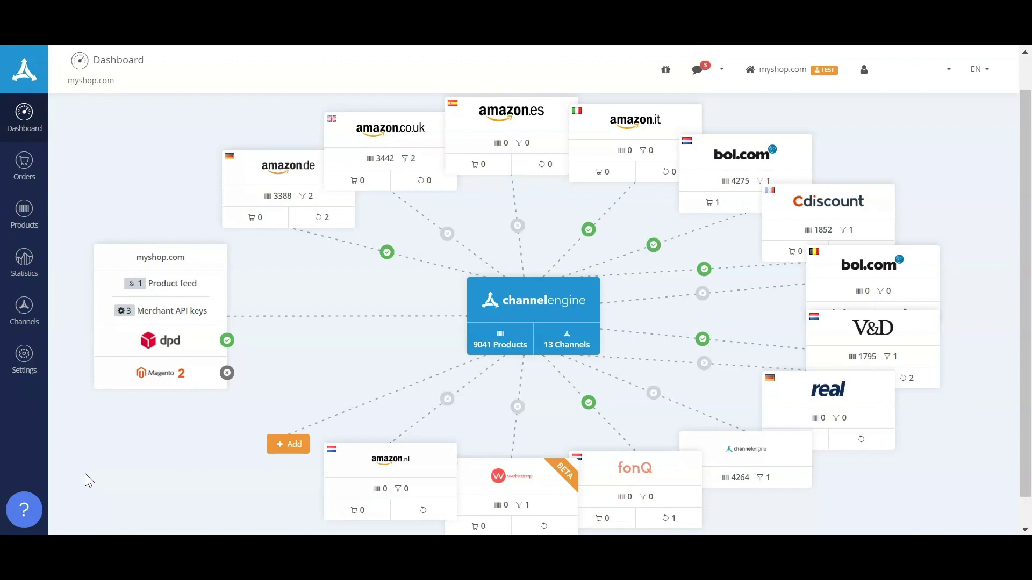
Check the myshop.com product feed, then open amazon.de's AmazonDE Advies - Gelijk aan NL listing.
click(188, 452)
drag(121, 258, 190, 259)
click(199, 260)
click(157, 285)
click(277, 199)
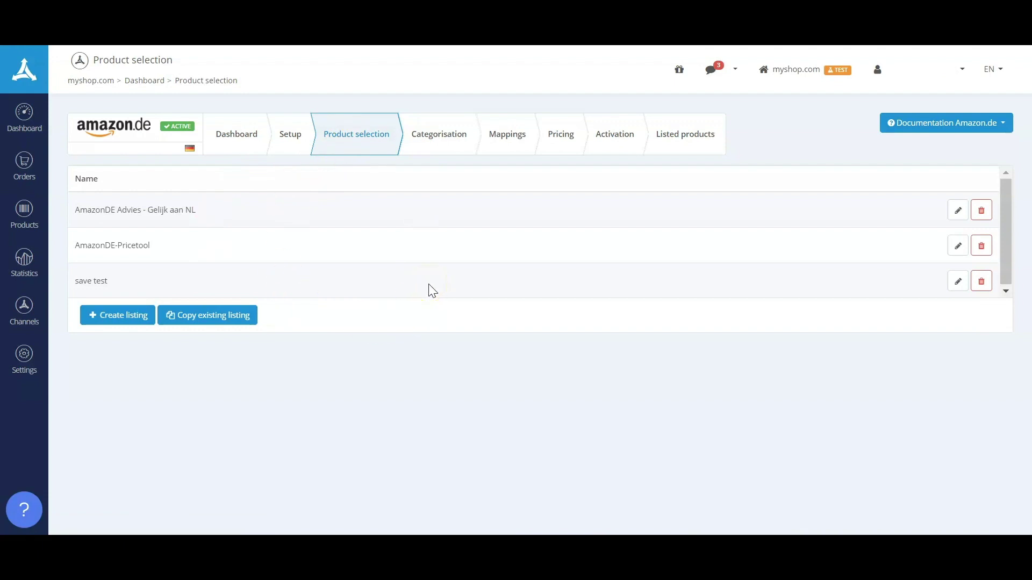
click(424, 297)
Edit the AmazonDE Advies - Gelijk aan NL listing to require stock greater than 3 and Margin % above 49.
click(959, 219)
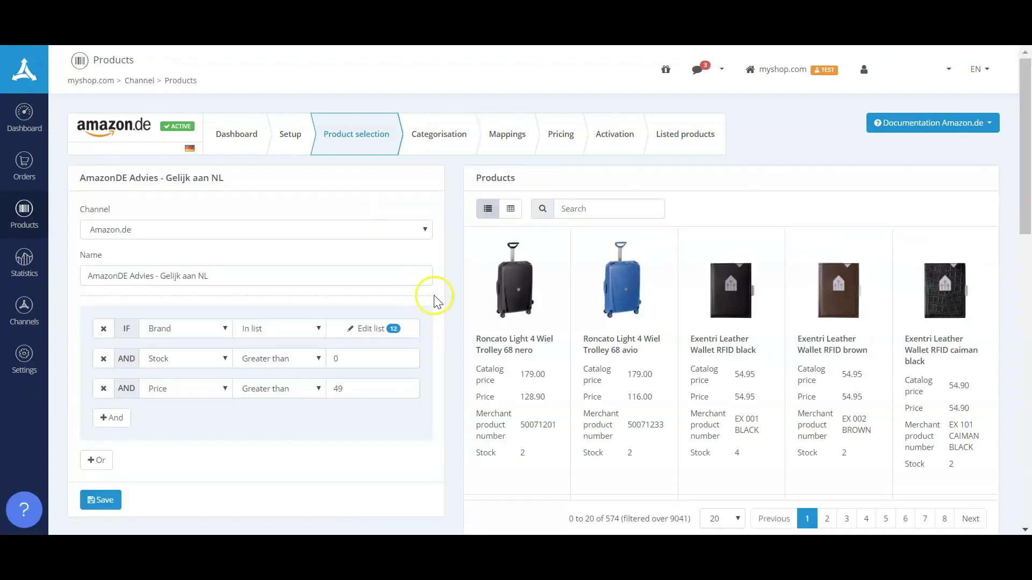
drag(1025, 151, 1024, 160)
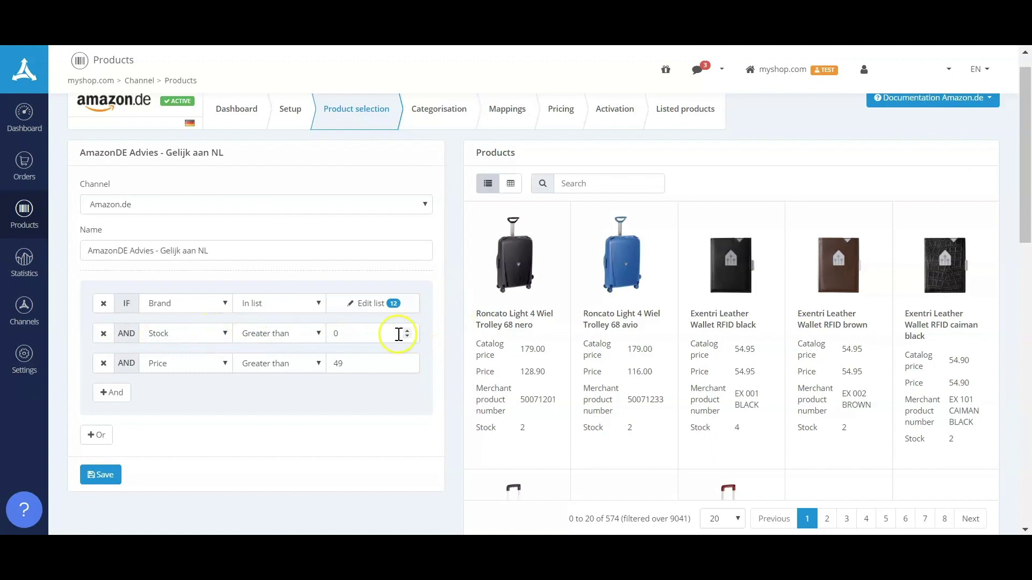
drag(399, 333, 315, 336)
text(3)
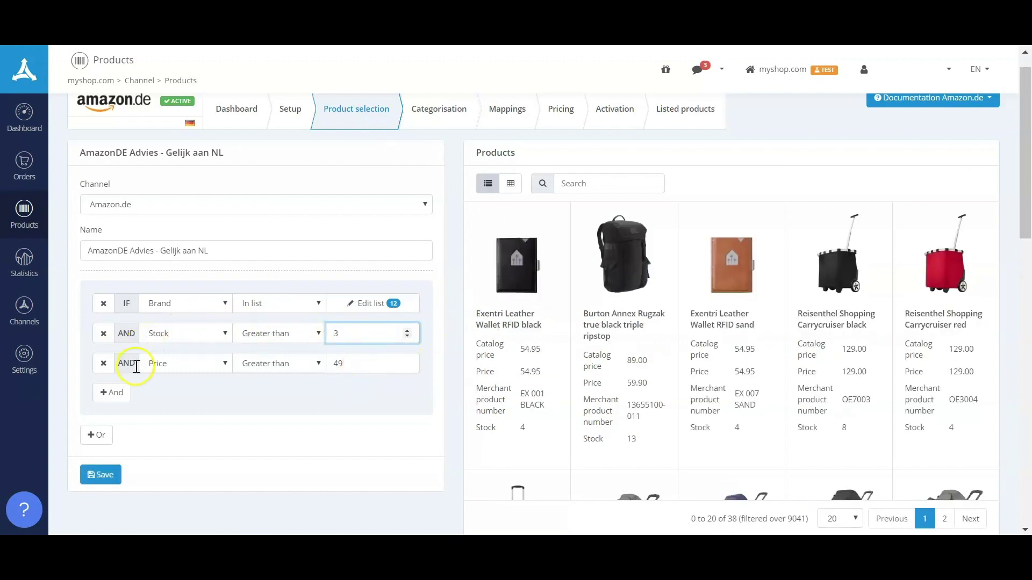
click(202, 366)
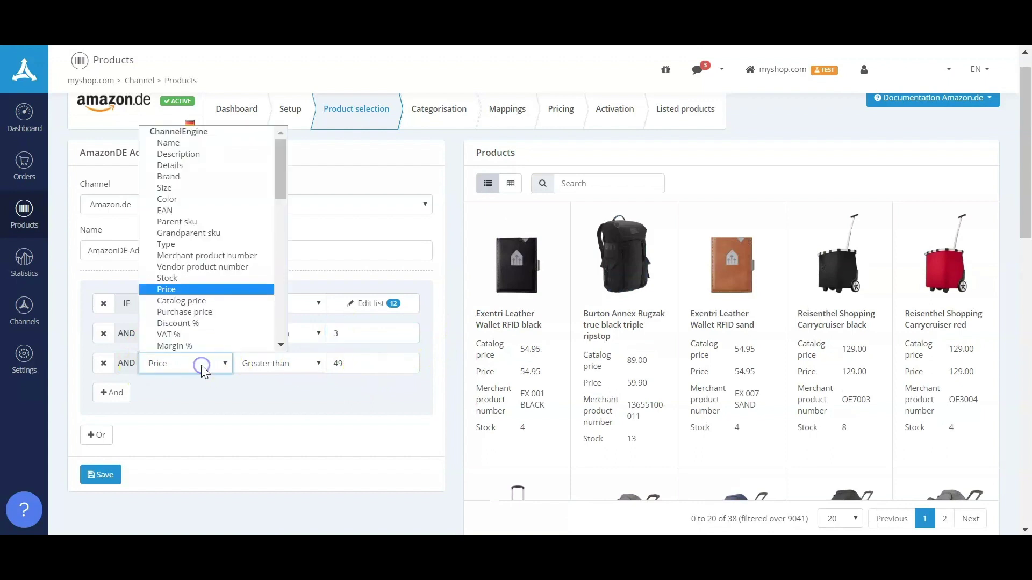
scroll(200, 339, down, 1)
click(199, 324)
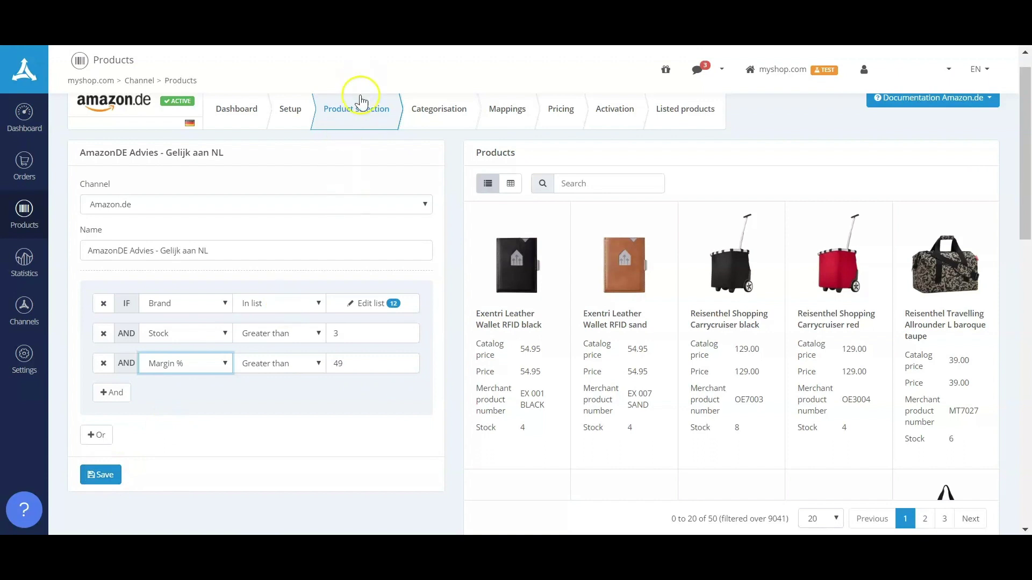
click(360, 114)
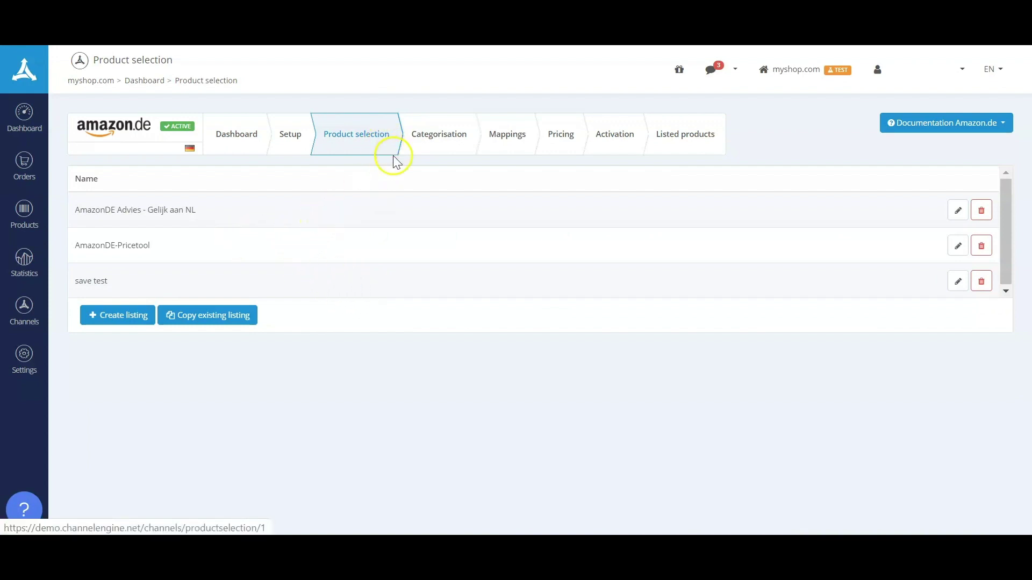
Create a new amazon.de price rule named 'Price rules - margin group 1' with a -25 percentage.
click(564, 143)
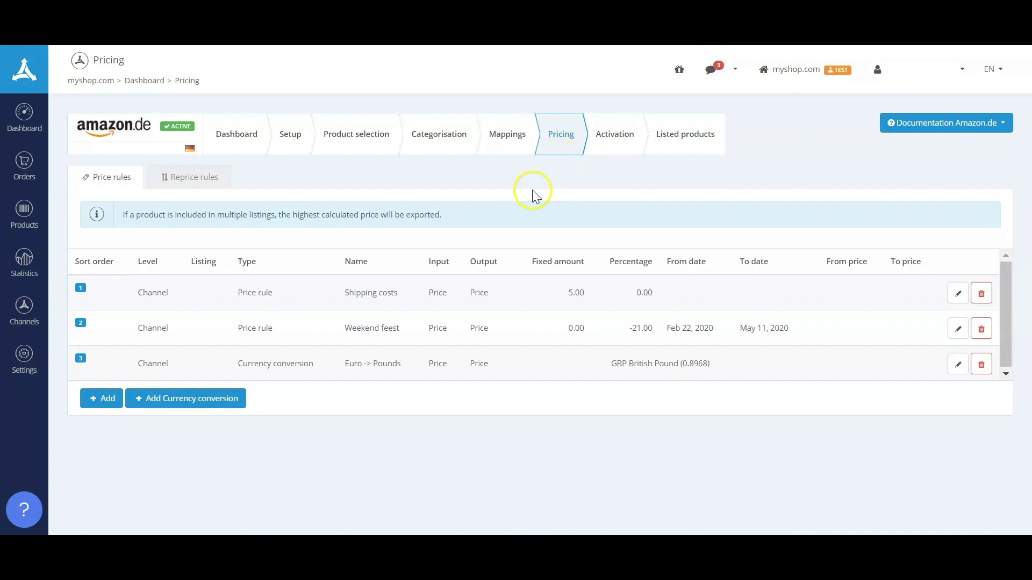
click(103, 399)
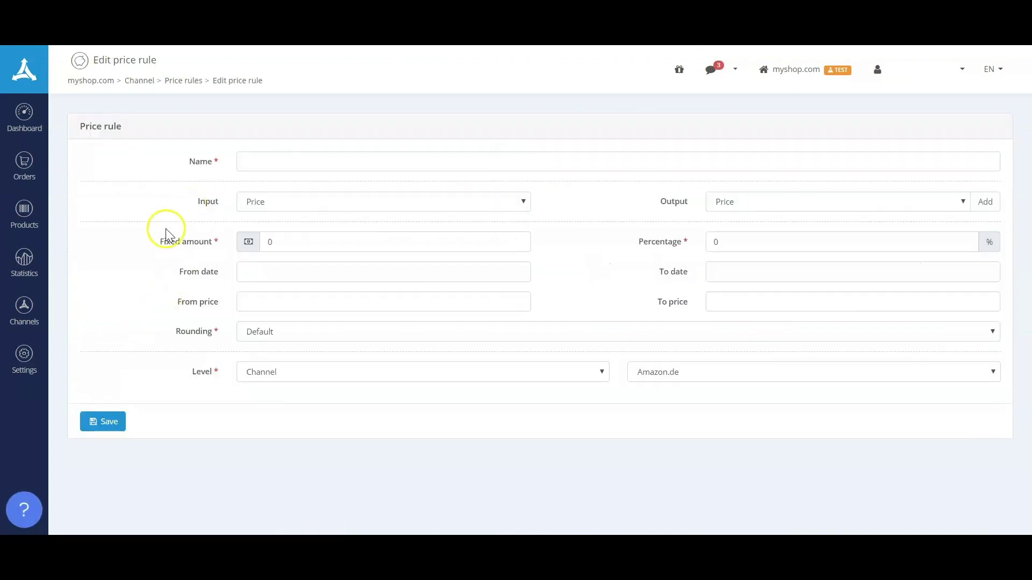
click(273, 163)
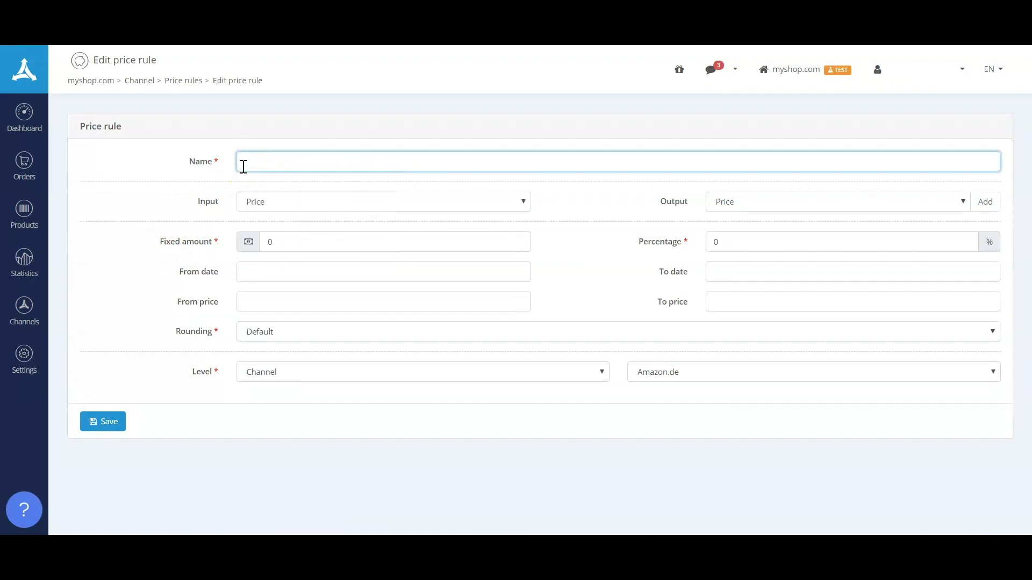
text(Price rul)
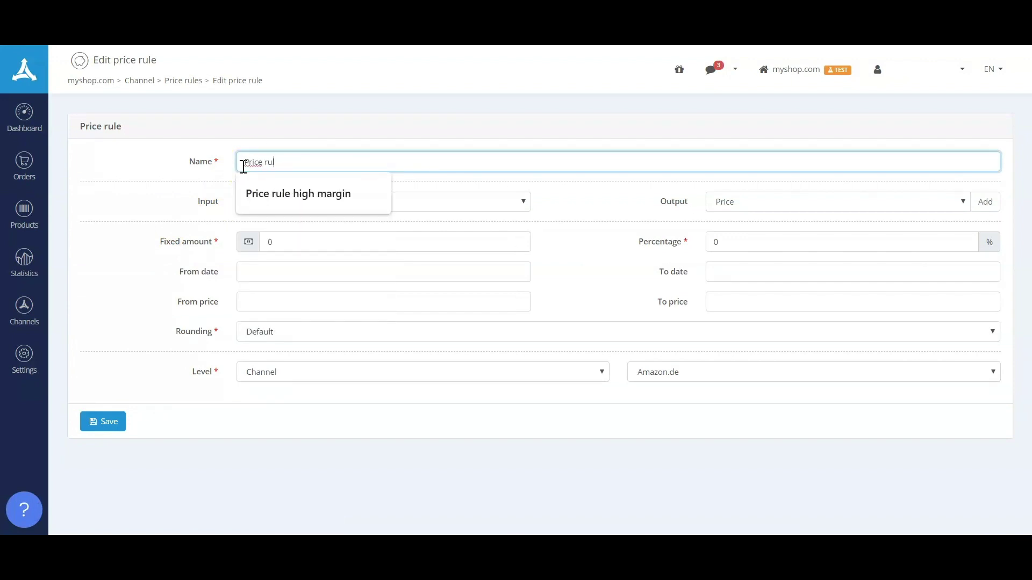
text(es - margin group 1)
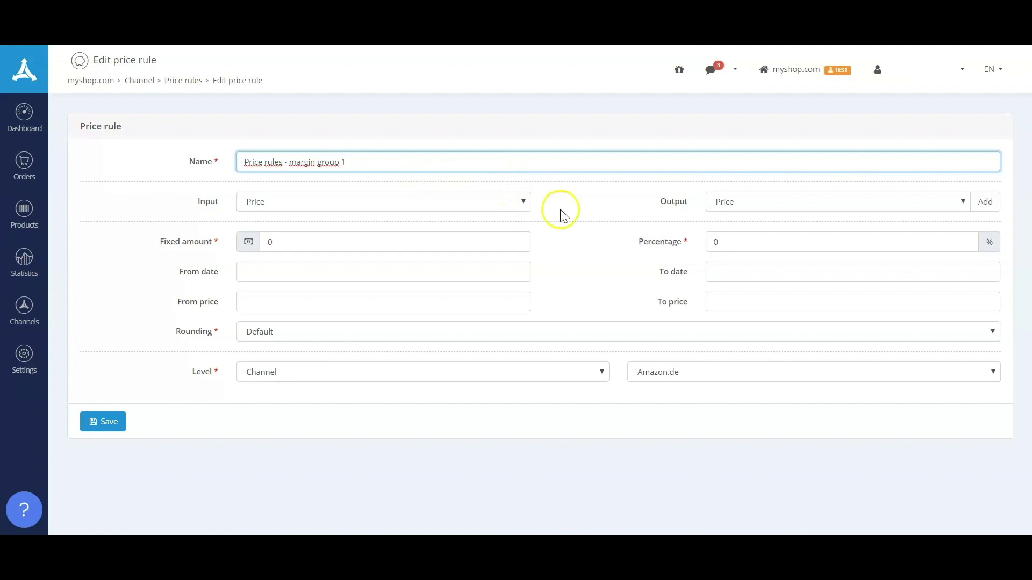
click(613, 204)
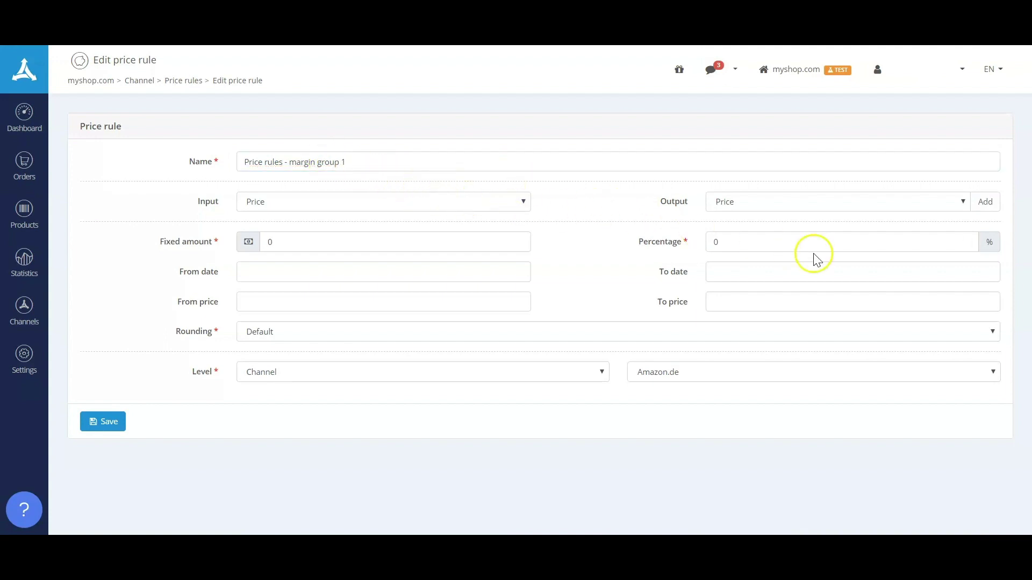
click(710, 245)
text(-25)
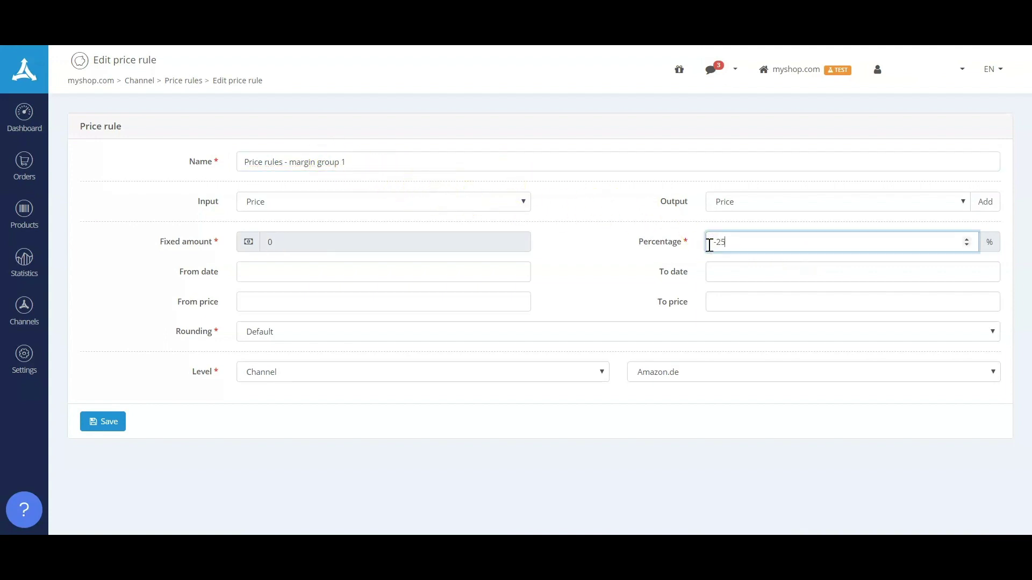
Run the rule from 2020-06-21 to 2020-06-27, from price 30, rounding up to .95.
click(315, 269)
click(244, 222)
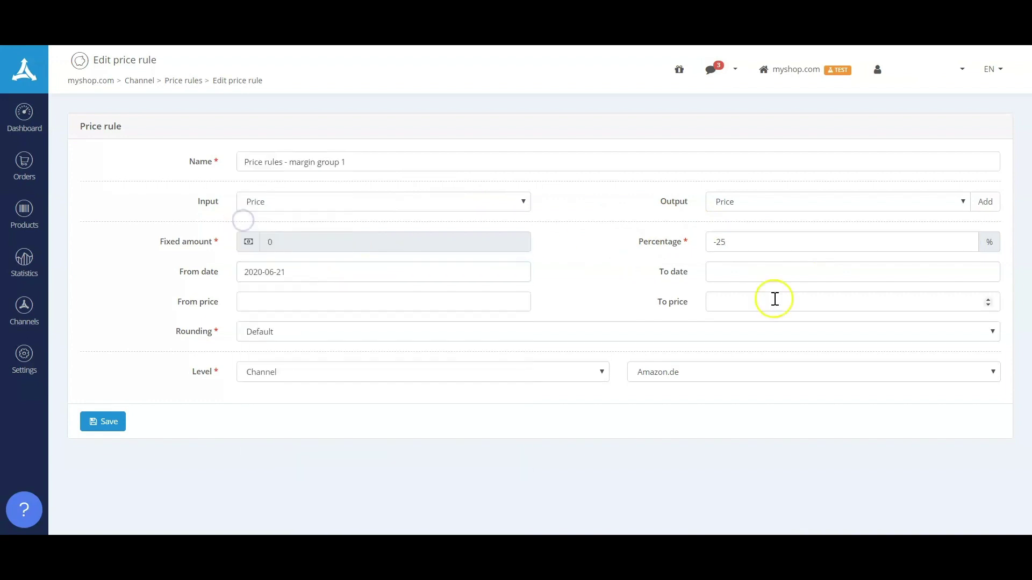
click(780, 279)
click(811, 222)
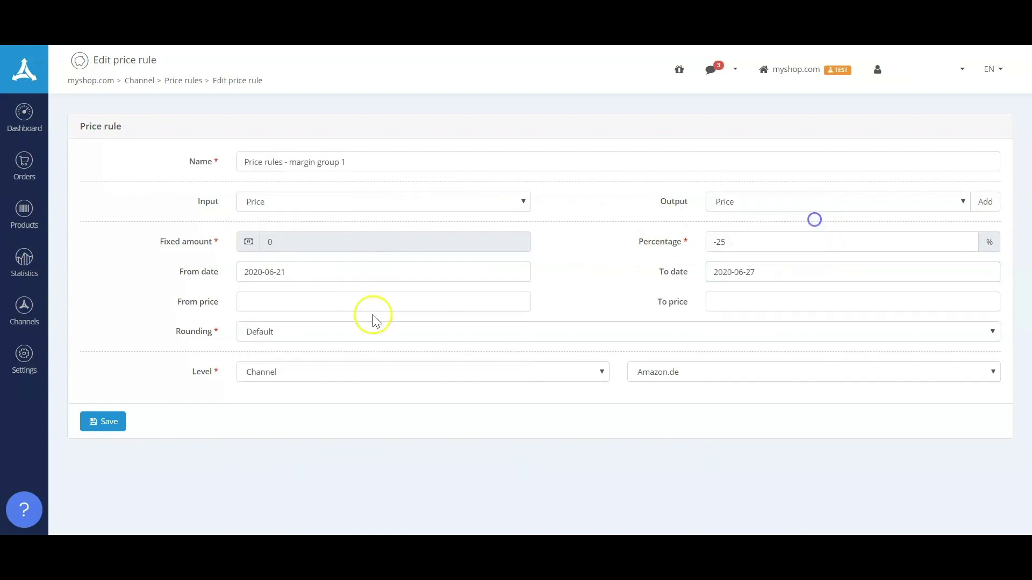
click(257, 303)
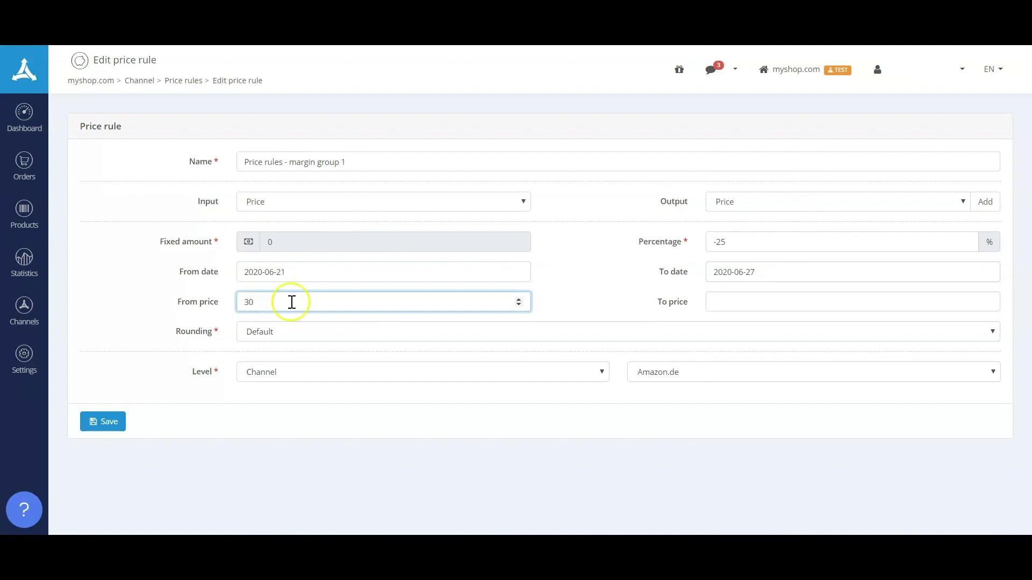
click(282, 334)
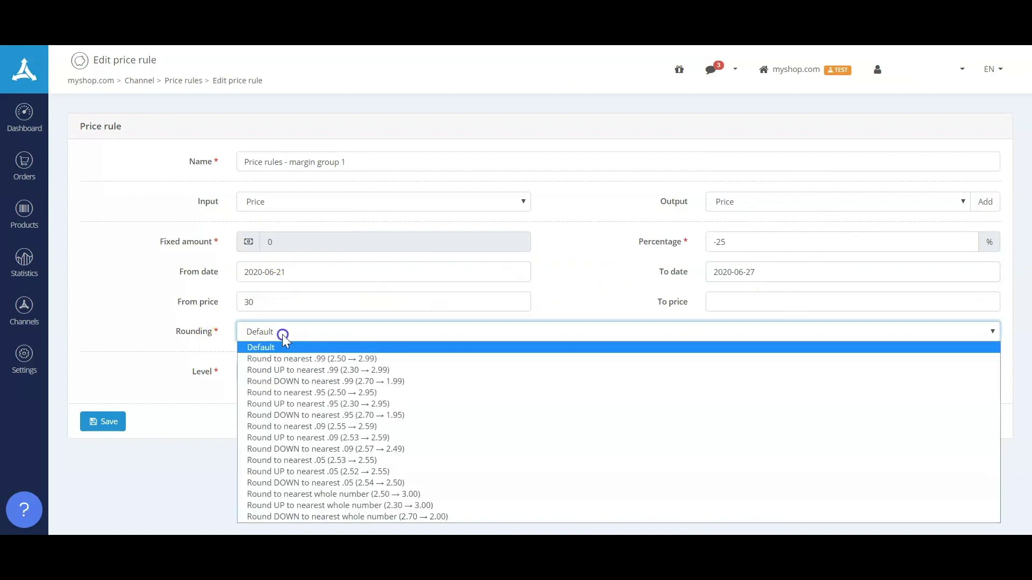
click(382, 404)
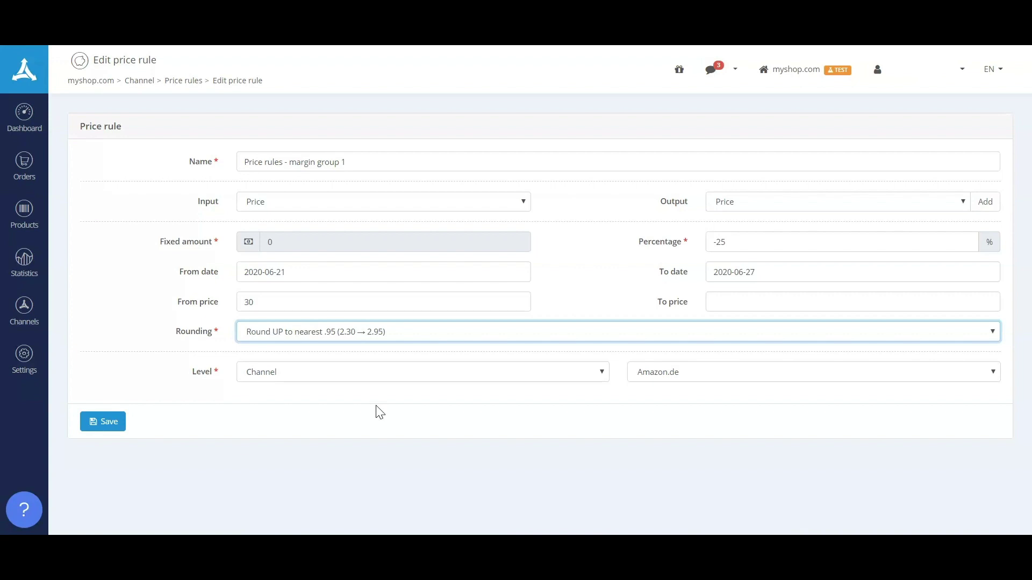
Apply the rule at Listing level to AmazonDE Advies - Gelijk aan NL and save it.
click(299, 373)
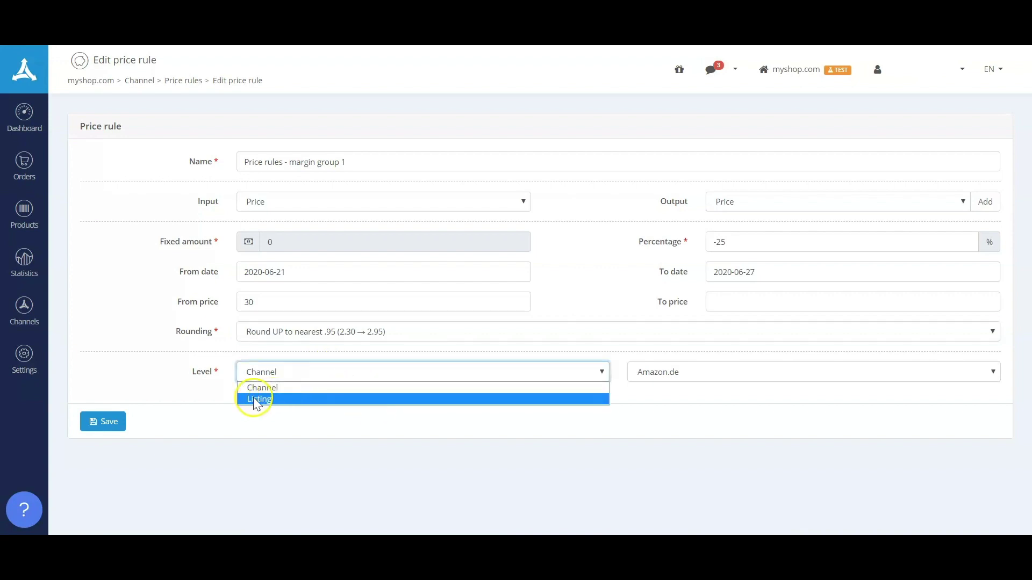
click(253, 397)
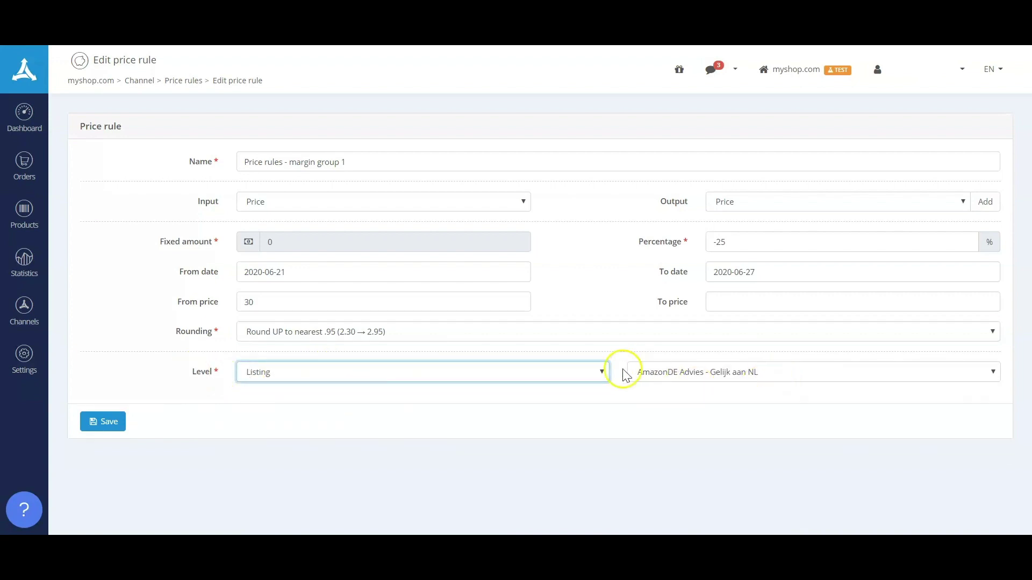
click(709, 371)
click(719, 387)
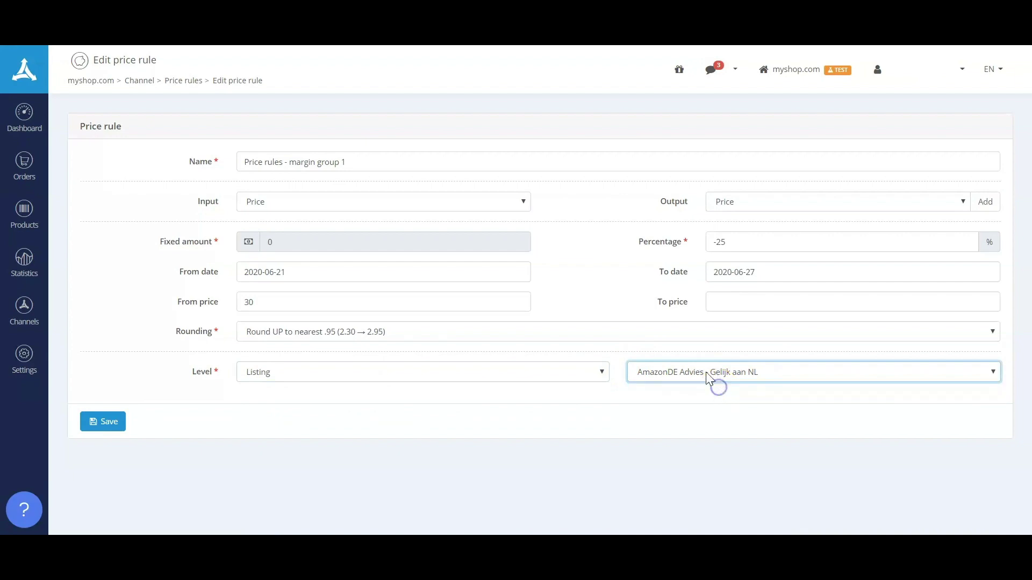
click(119, 424)
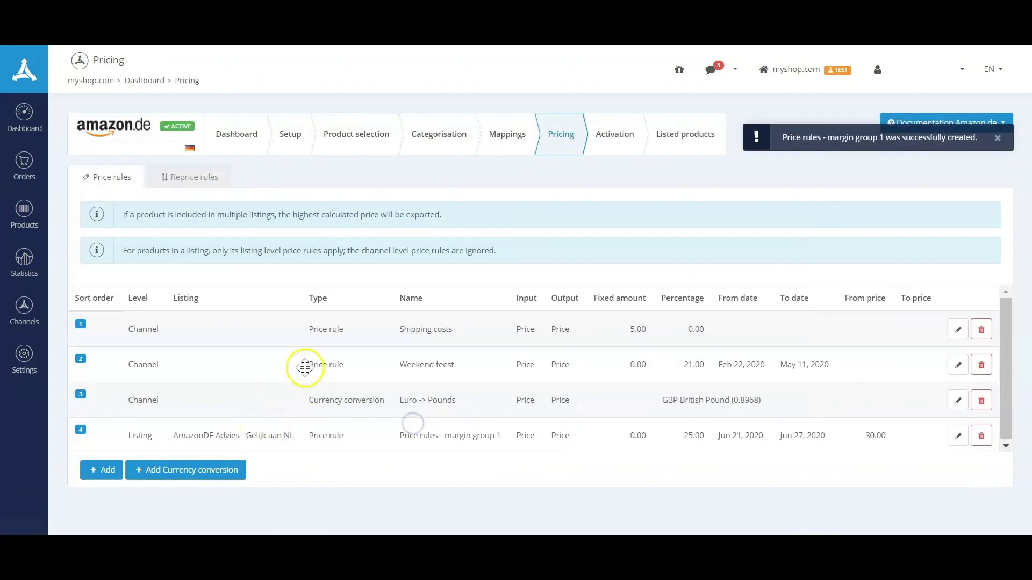
click(177, 179)
click(103, 180)
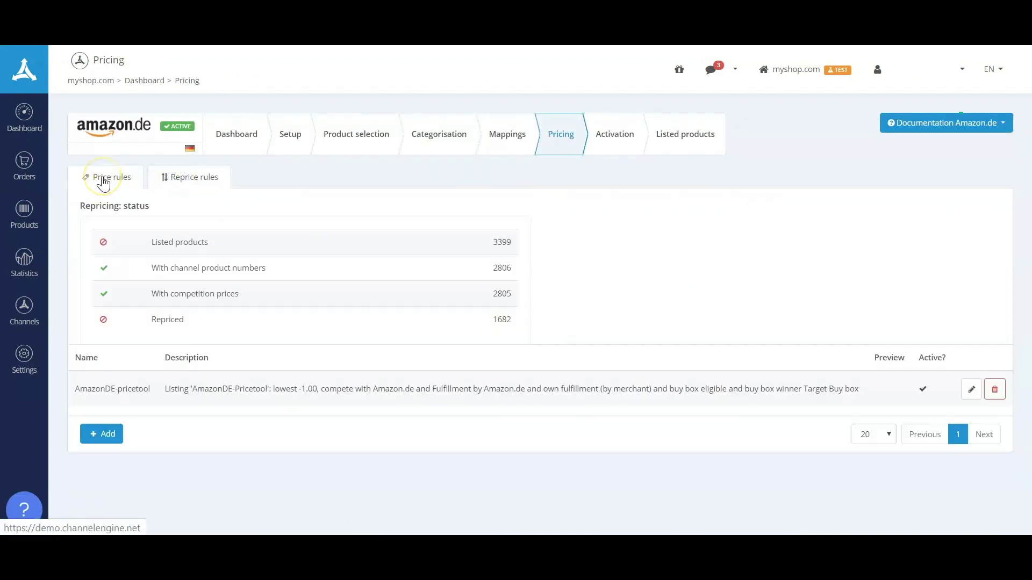
click(970, 389)
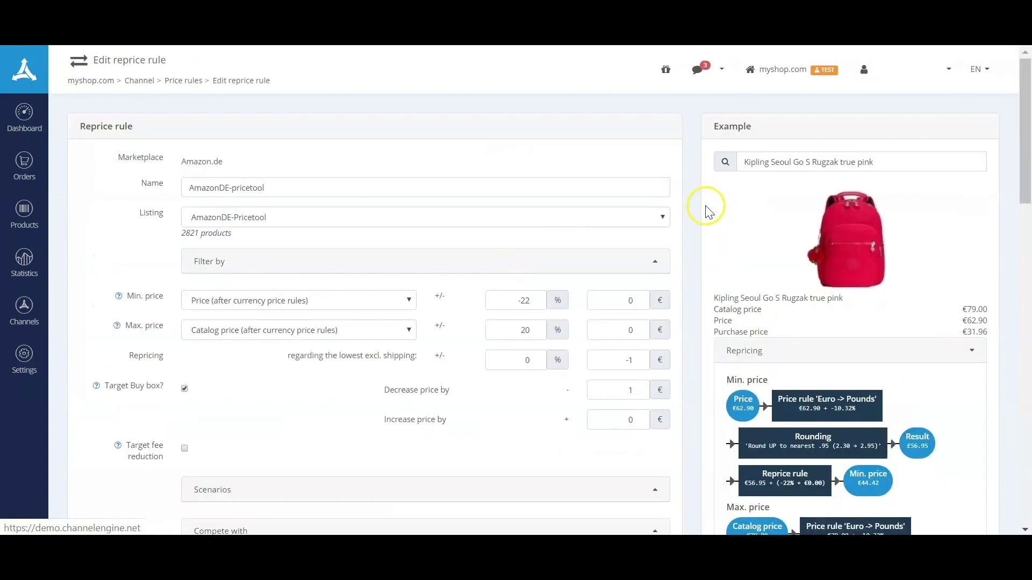
click(750, 350)
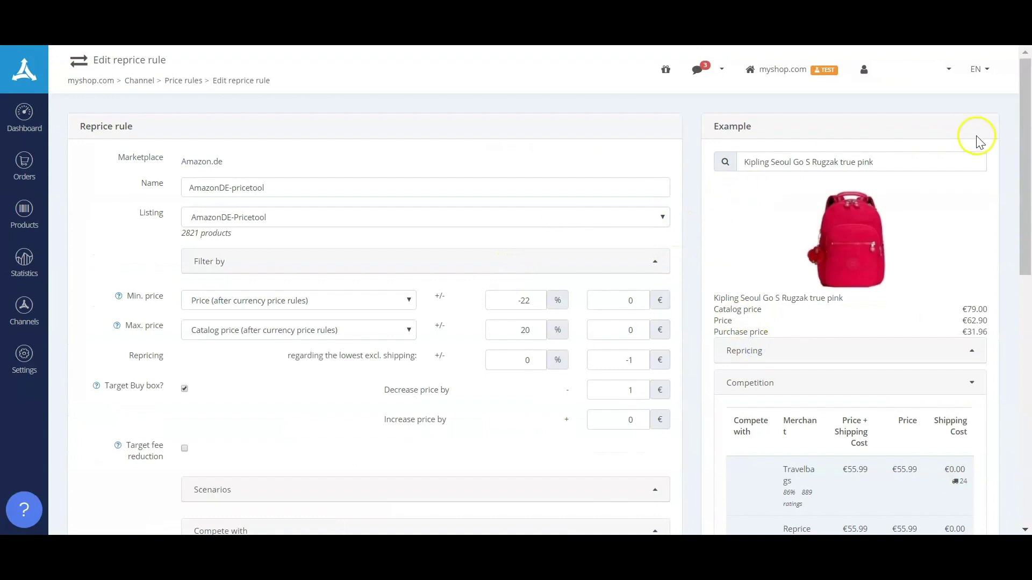
drag(1025, 161, 1025, 166)
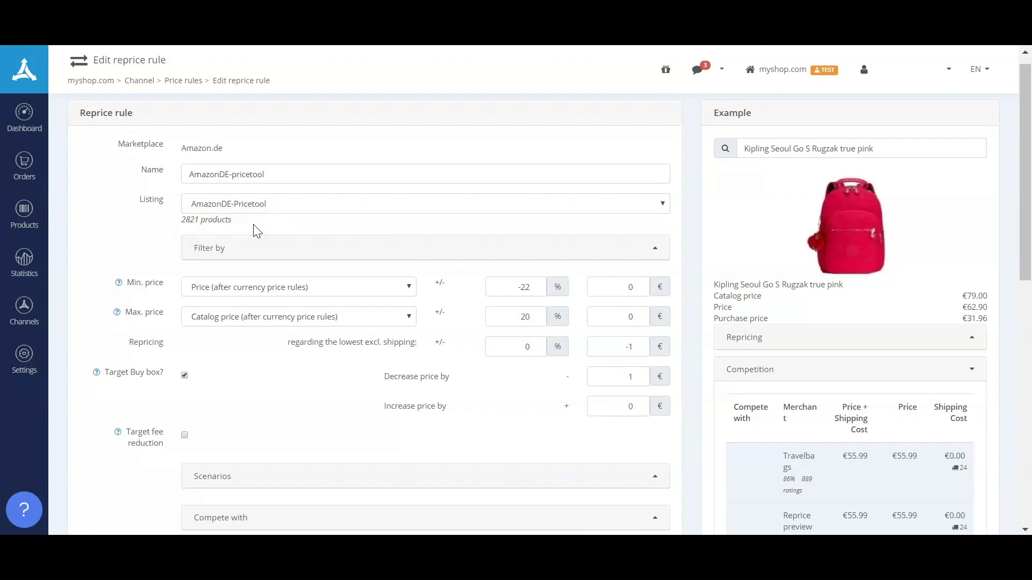
drag(1028, 130, 1028, 147)
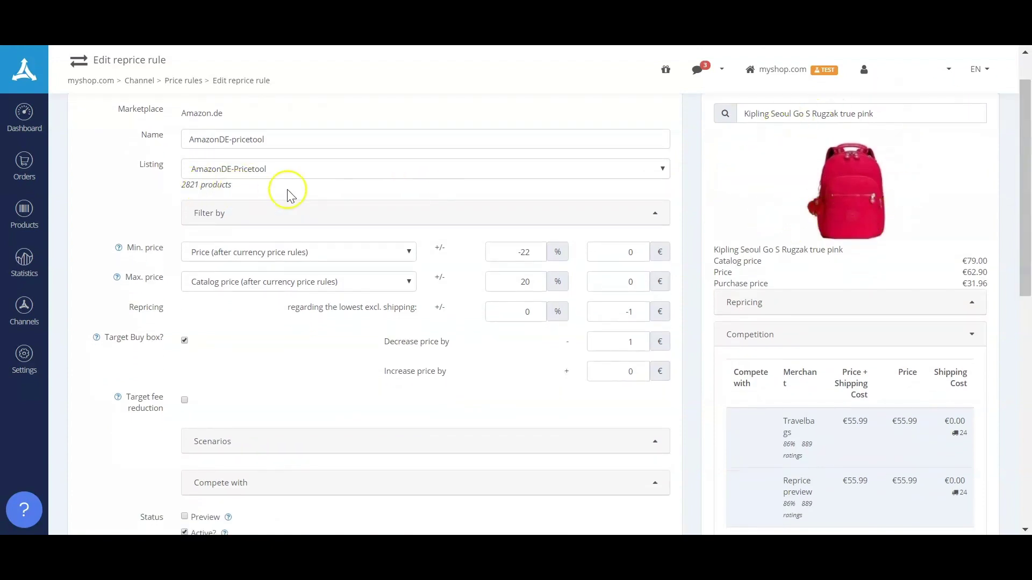
drag(1024, 142, 1028, 238)
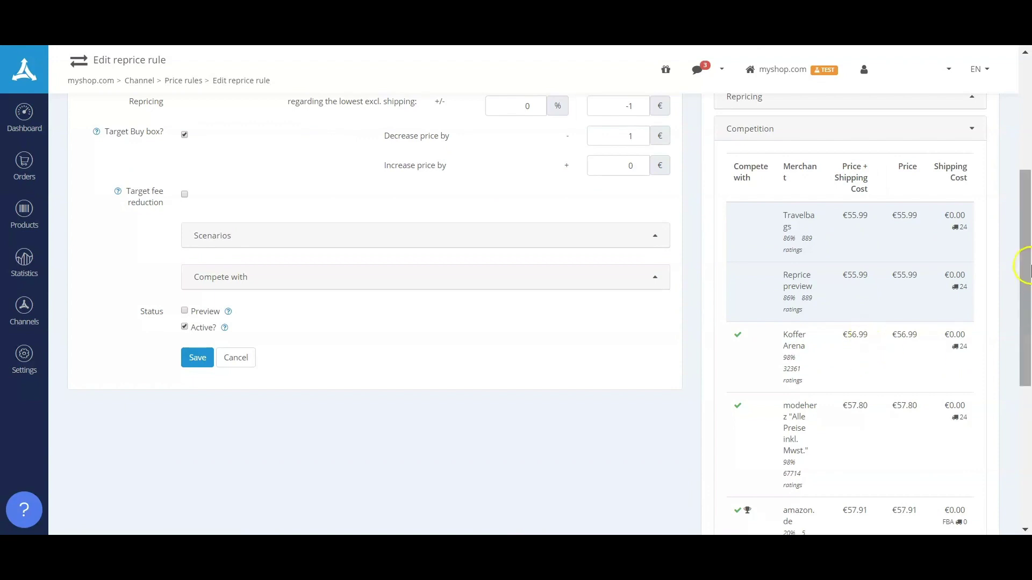
drag(1024, 248, 1024, 258)
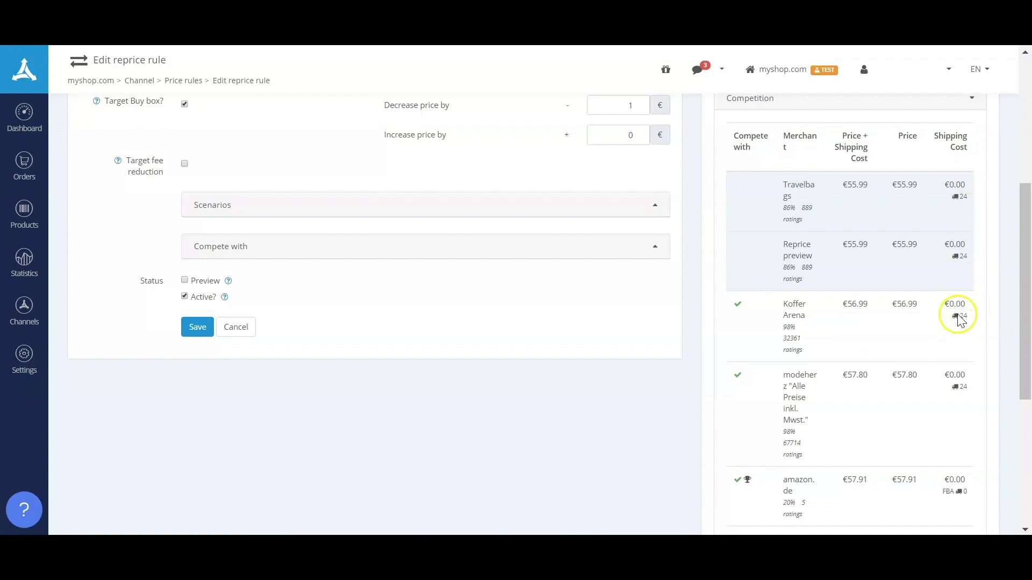
mouse_move(960, 320)
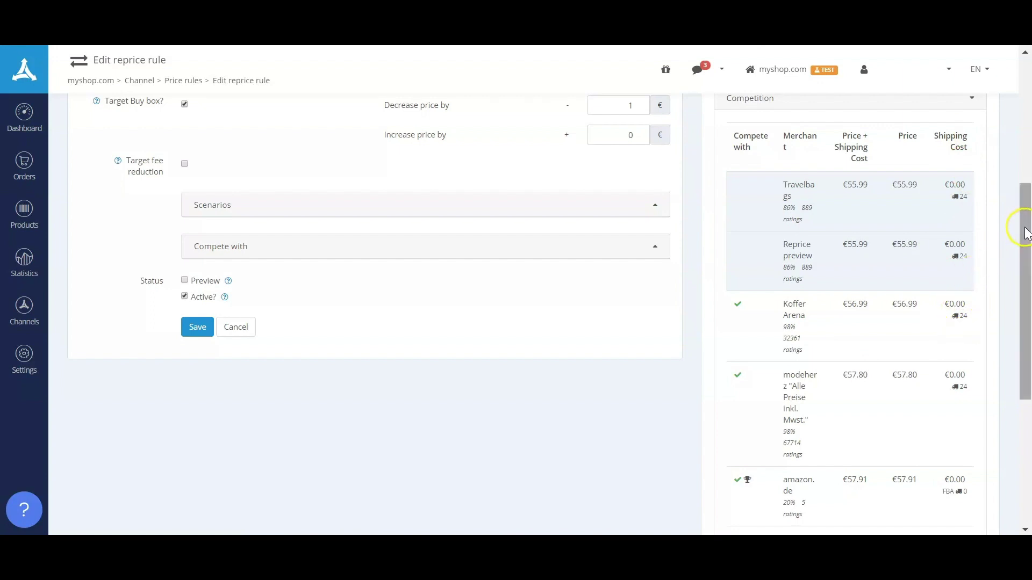
drag(1025, 229, 1026, 301)
mouse_move(945, 357)
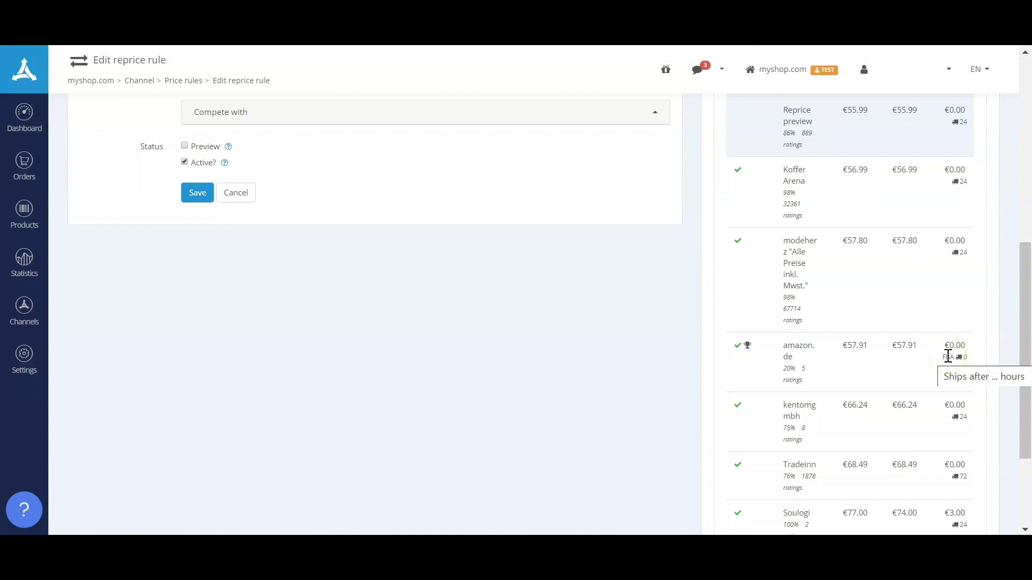
mouse_move(749, 351)
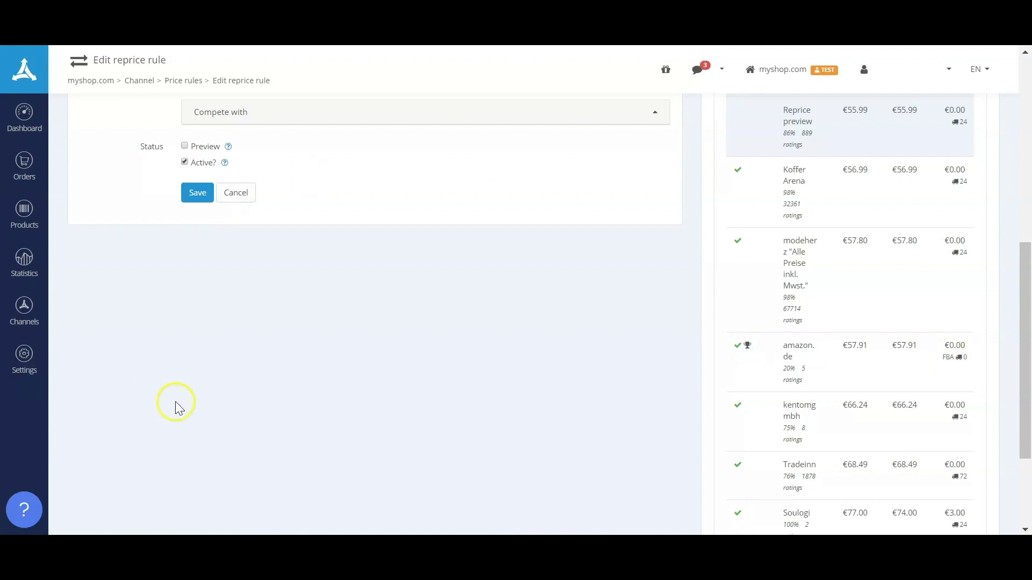
scroll(420, 350, up, 5)
scroll(420, 349, up, 3)
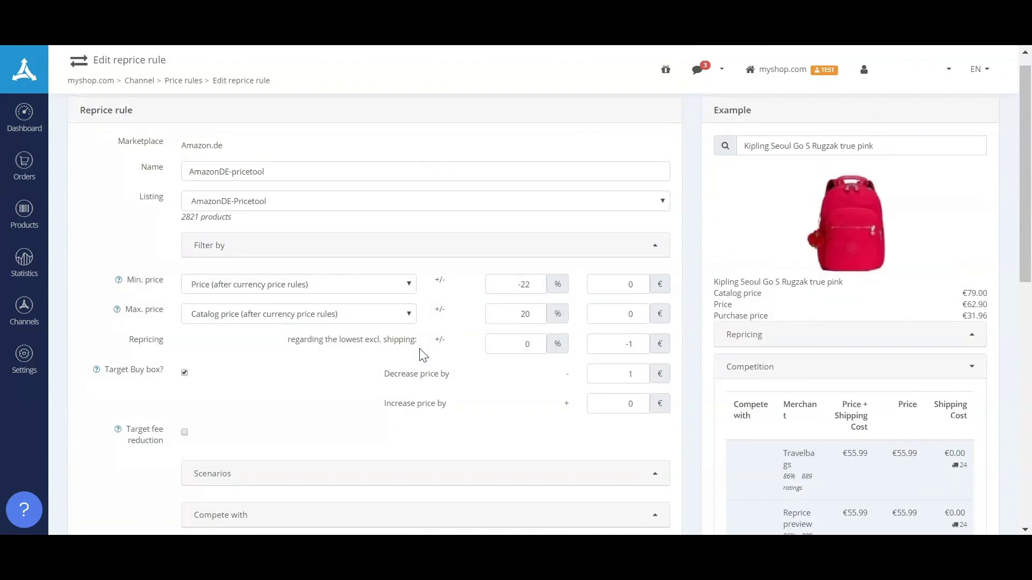
scroll(338, 389, down, 2)
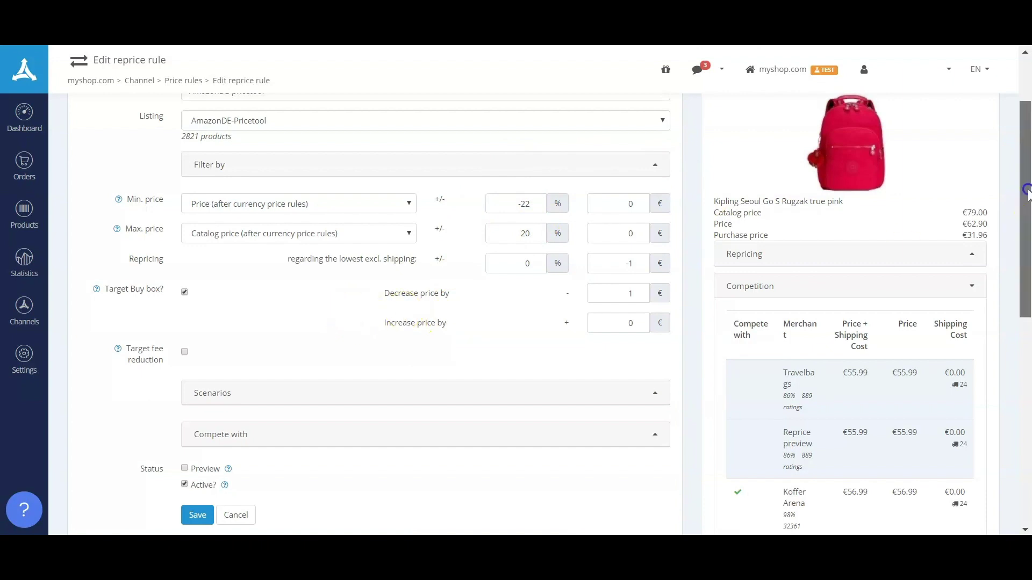
scroll(1024, 223, down, 2)
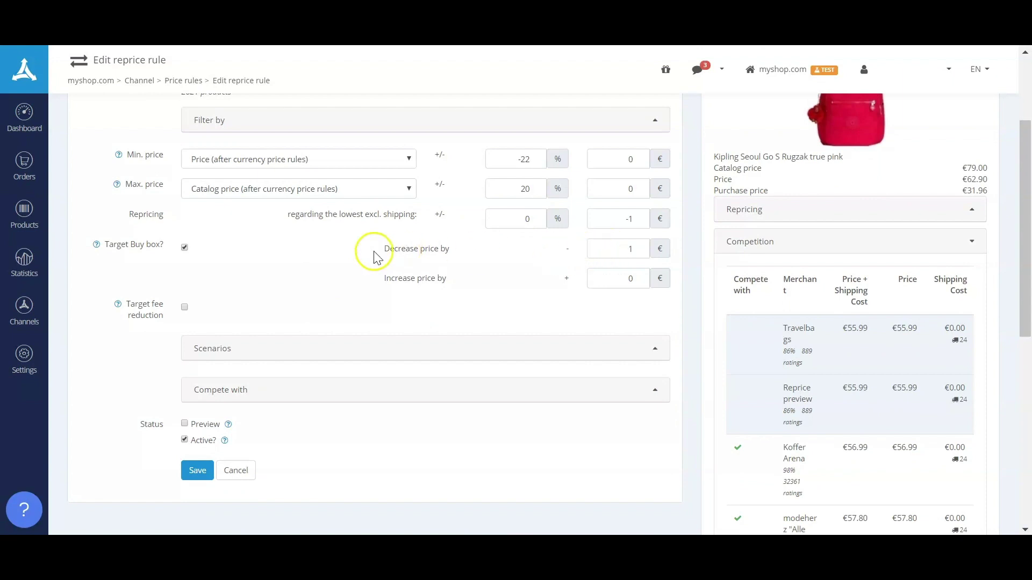
double_click(640, 249)
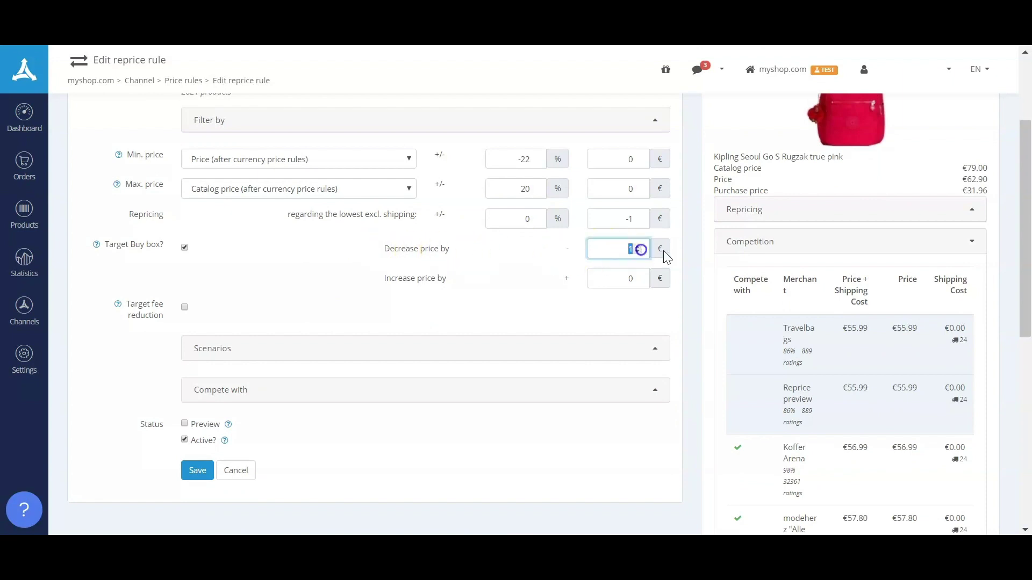
click(532, 248)
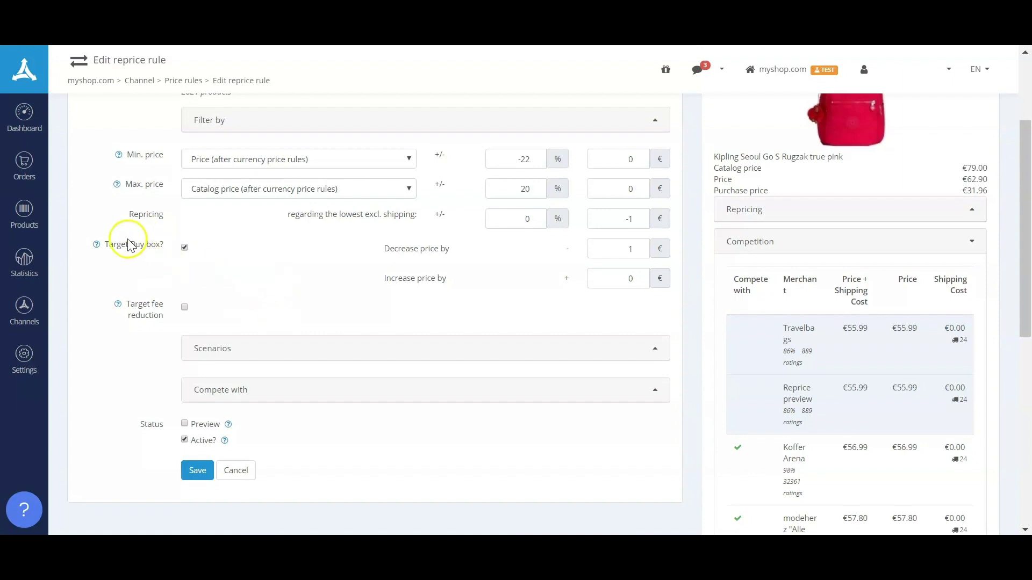
scroll(114, 250, down, 1)
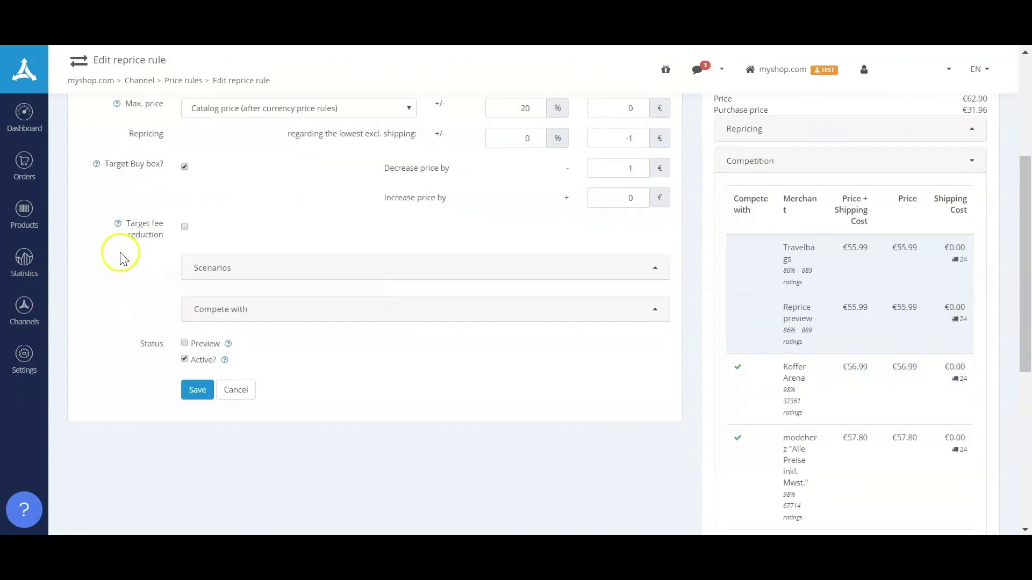
Expand the reprice rule's scenarios and its Compete with seller options.
click(318, 273)
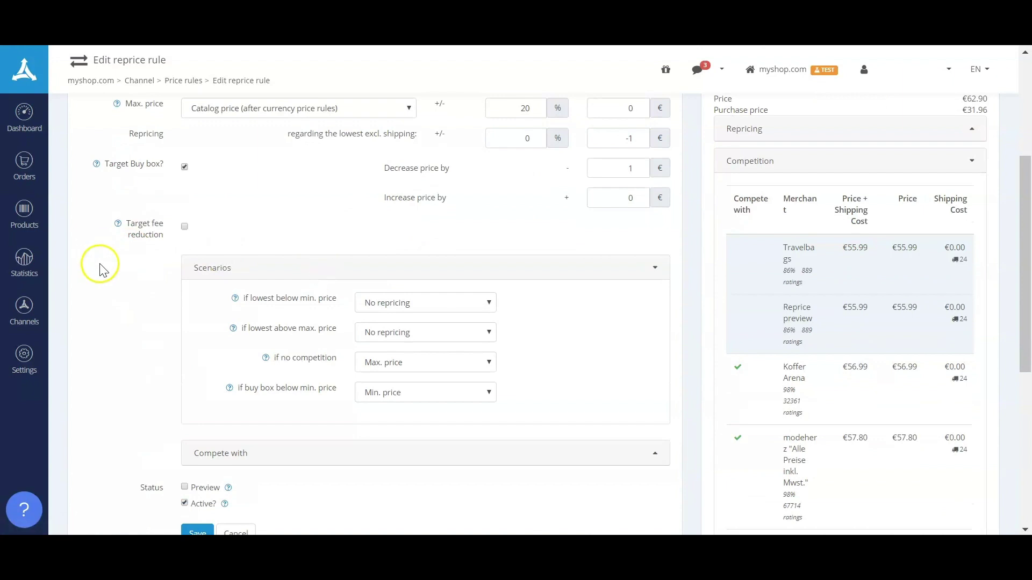
scroll(104, 272, down, 1)
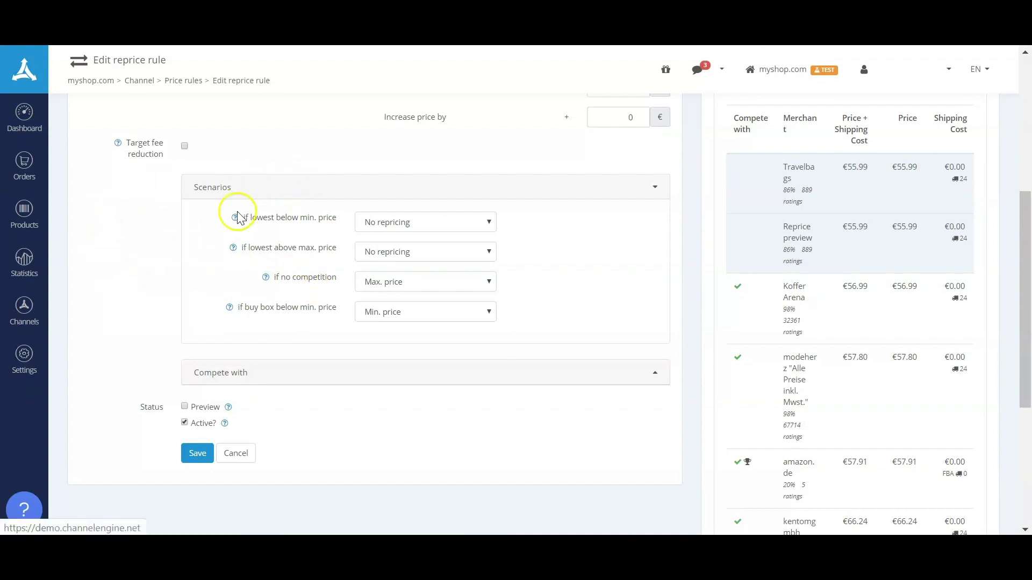
scroll(88, 258, down, 3)
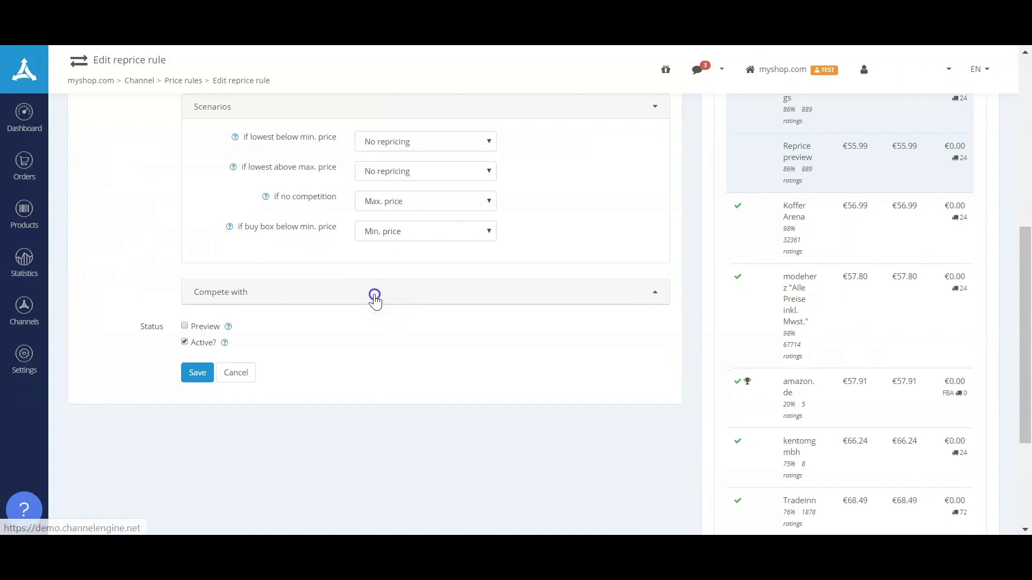
click(375, 297)
Review the Compete with seller options, then return to the Amazon.de reprice rules list.
scroll(111, 228, down, 5)
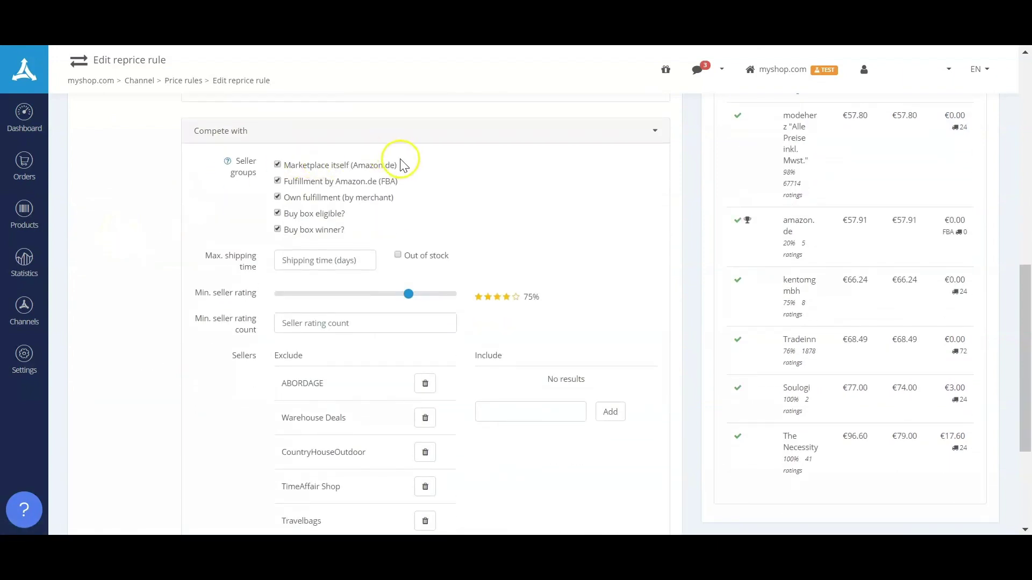
scroll(127, 277, down, 3)
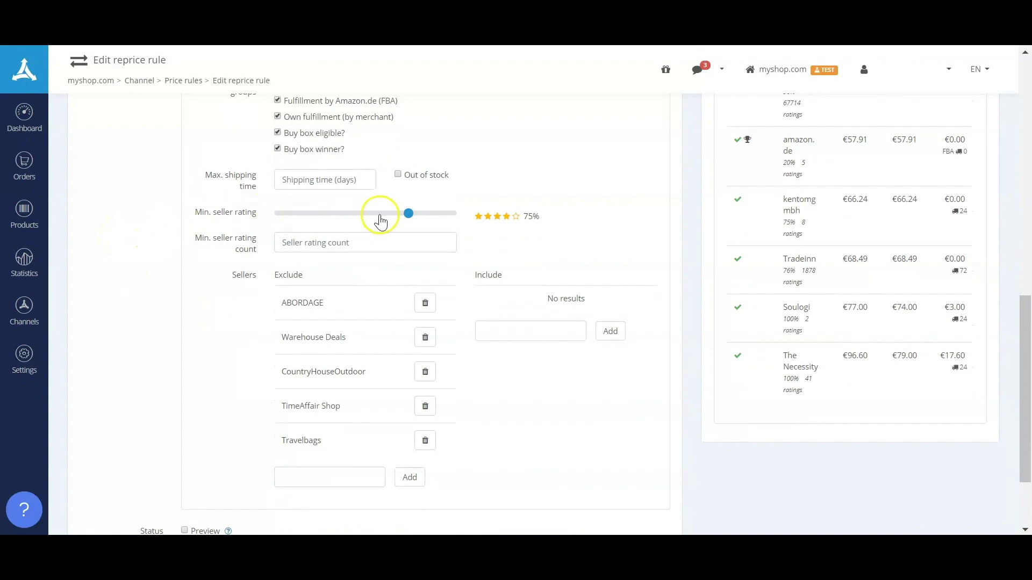
scroll(136, 290, up, 9)
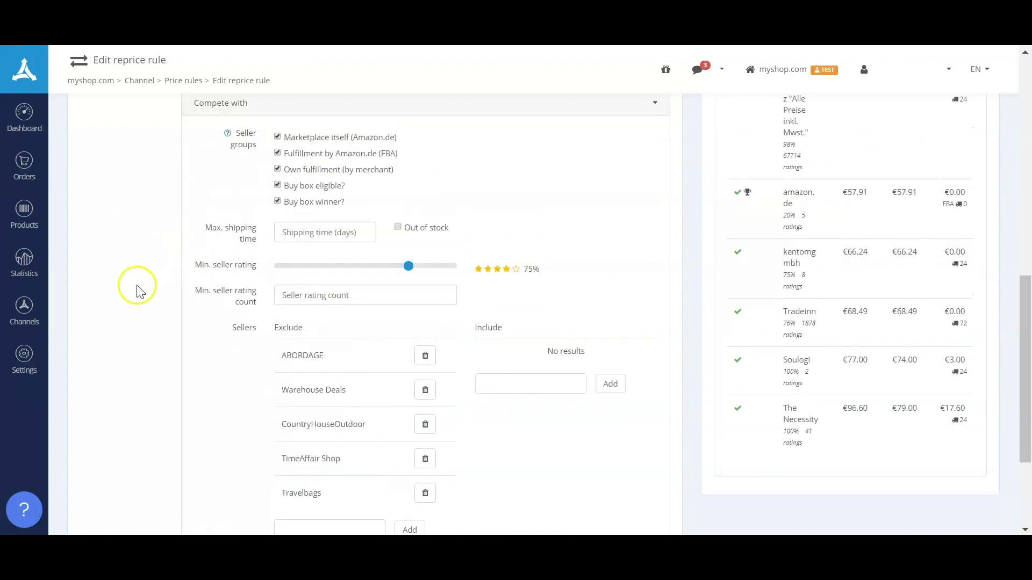
scroll(164, 158, up, 3)
key(alt+Left)
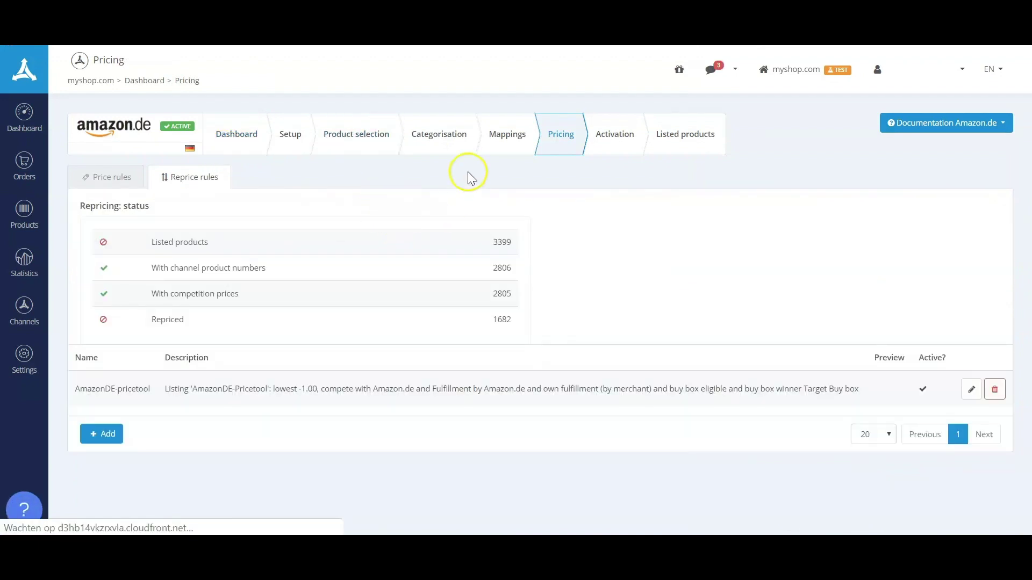
click(449, 144)
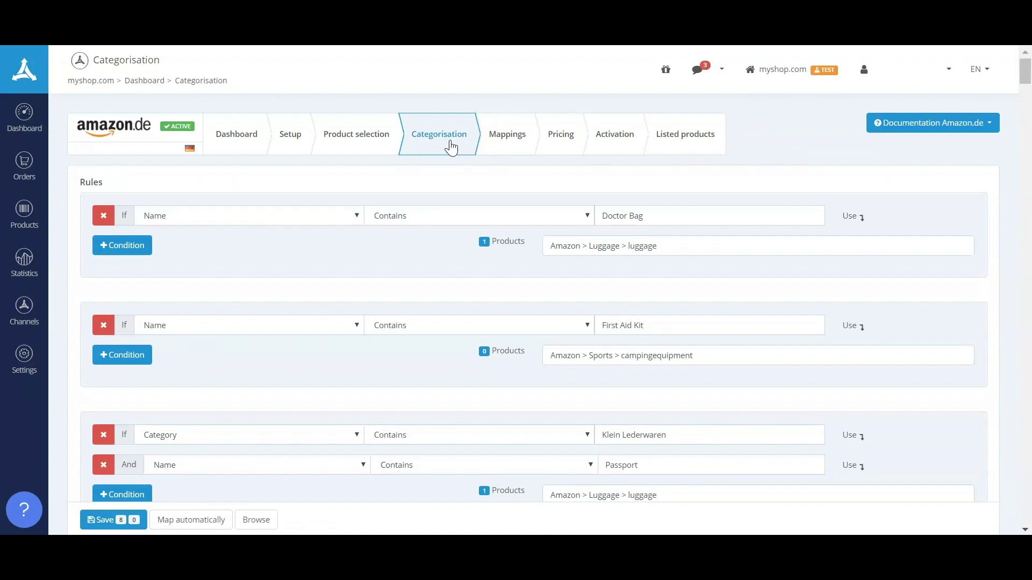
Scroll through the Amazon.de categorisation rules and the one-to-one category tree.
scroll(528, 211, down, 7)
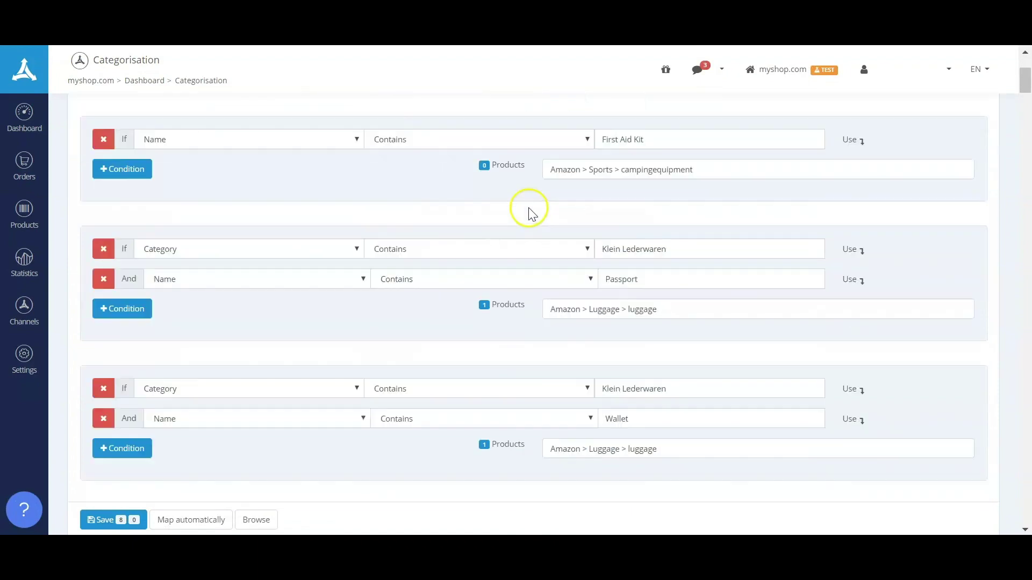
scroll(390, 231, down, 14)
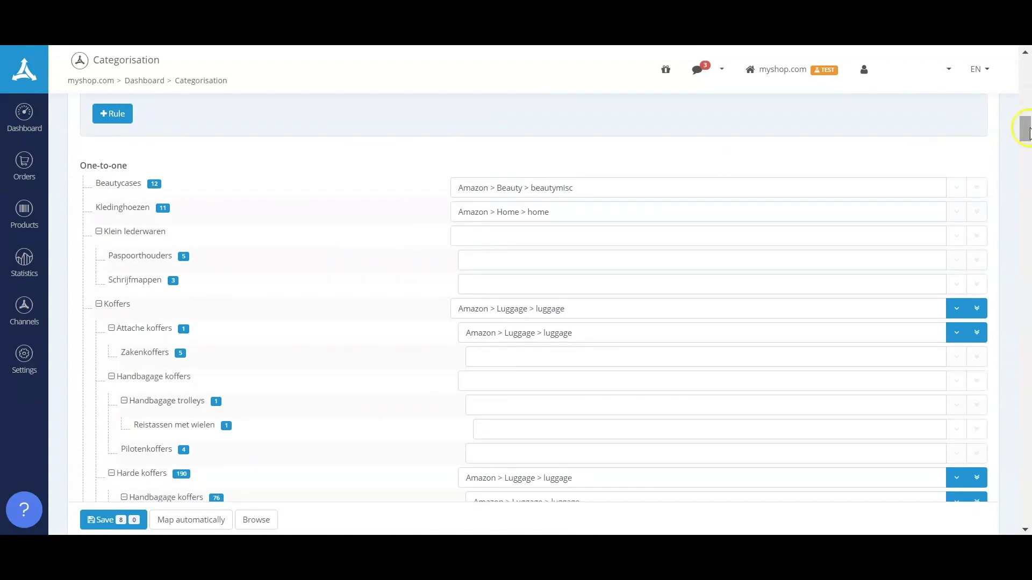
drag(1027, 130, 1027, 122)
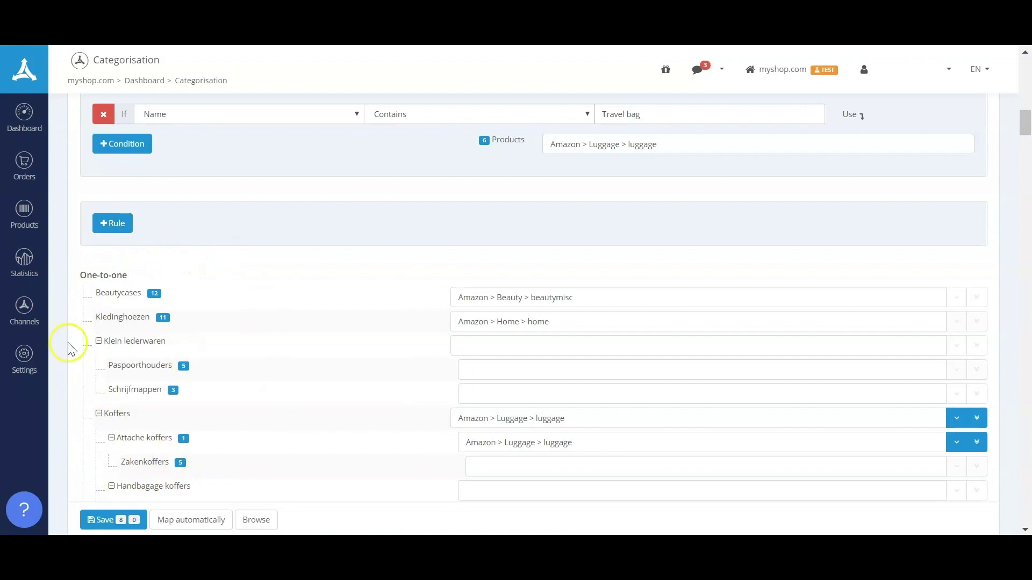
scroll(66, 344, down, 2)
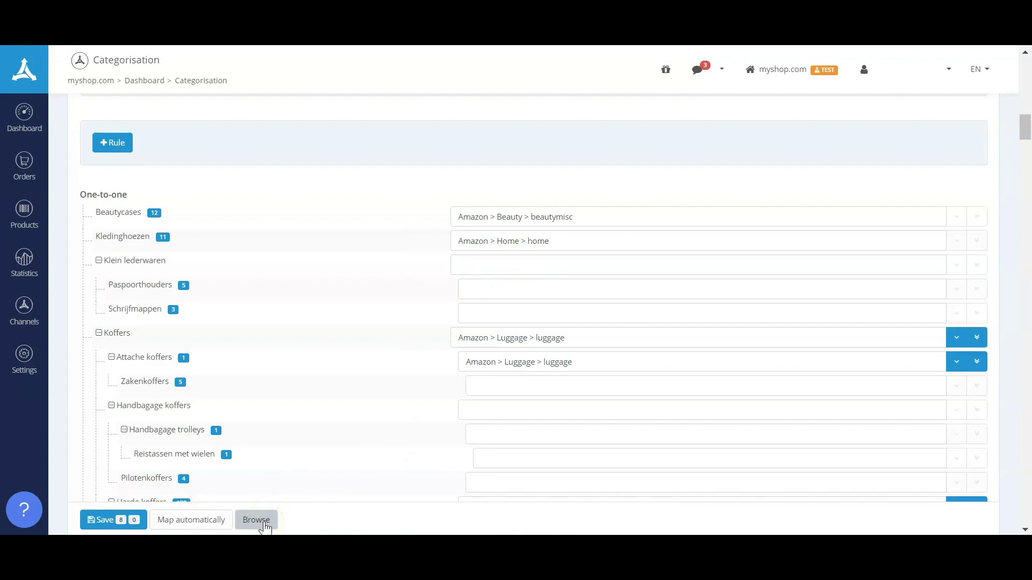
scroll(585, 173, up, 3)
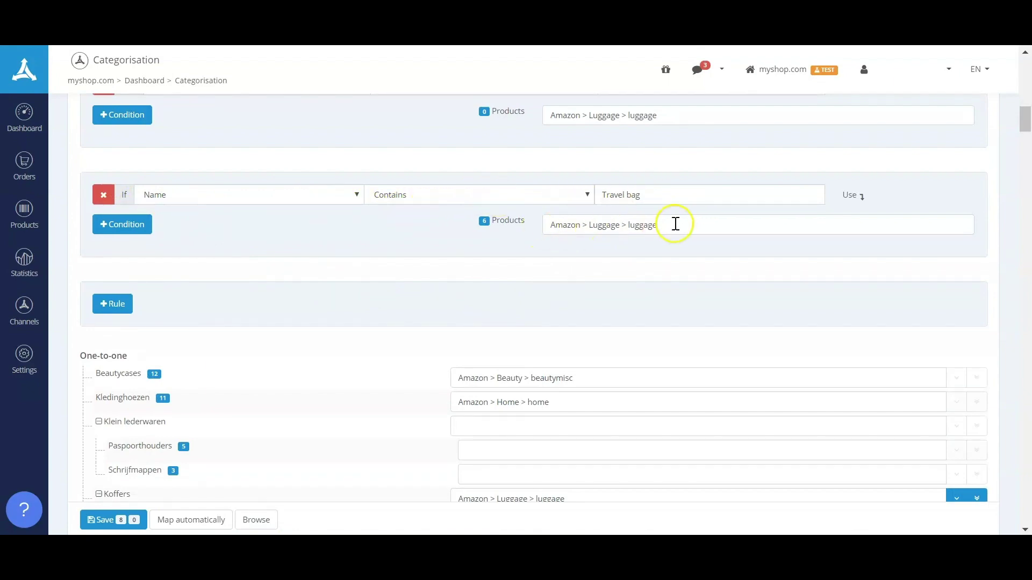
scroll(379, 300, up, 1)
scroll(379, 301, up, 10)
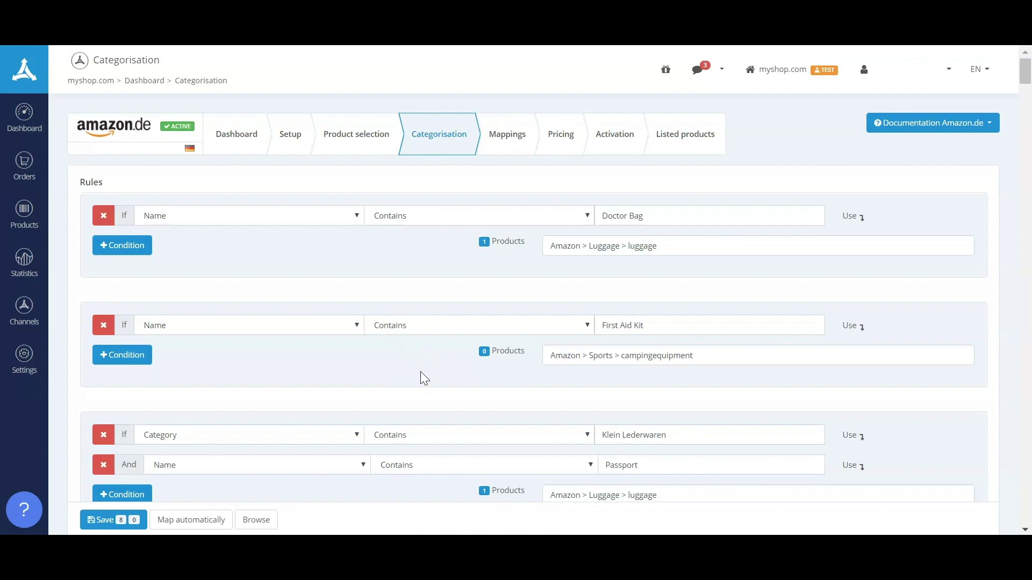
click(508, 145)
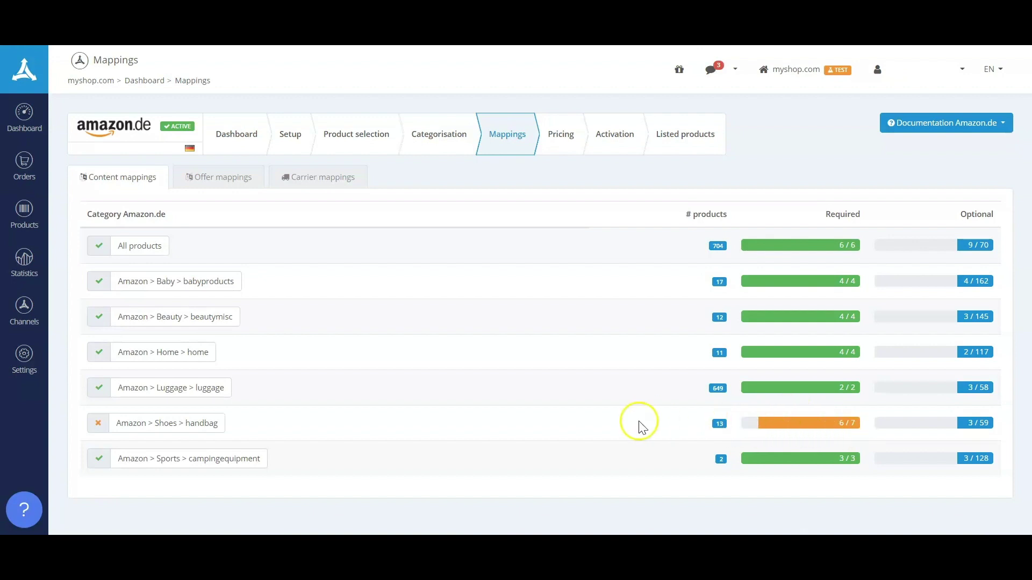
Open the Amazon > Shoes > handbag mapping table with its 13 products.
click(142, 424)
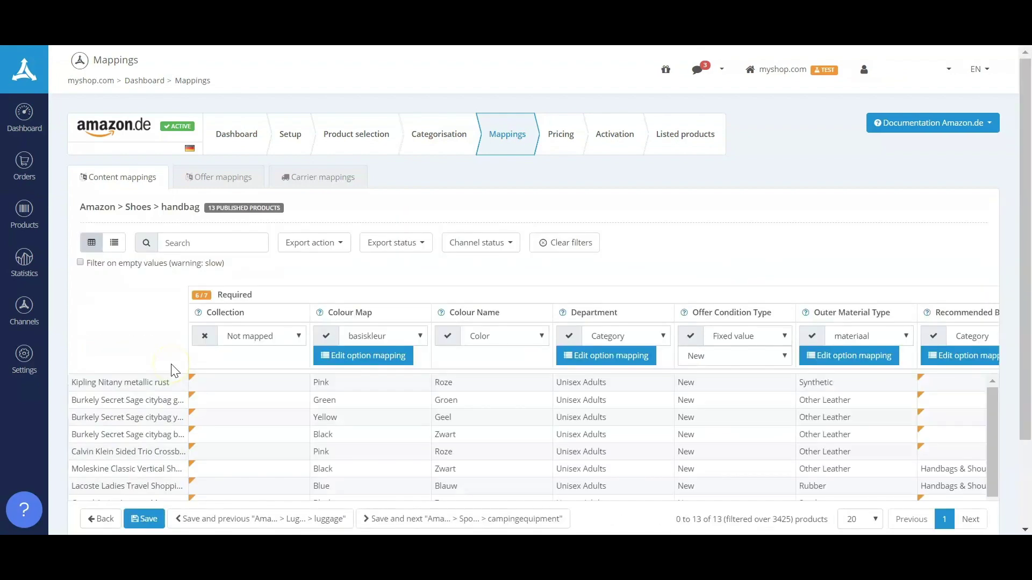
scroll(161, 365, down, 2)
Map the handbag Collection attribute to the Collection custom field, reaching 7/7 required fields.
click(227, 225)
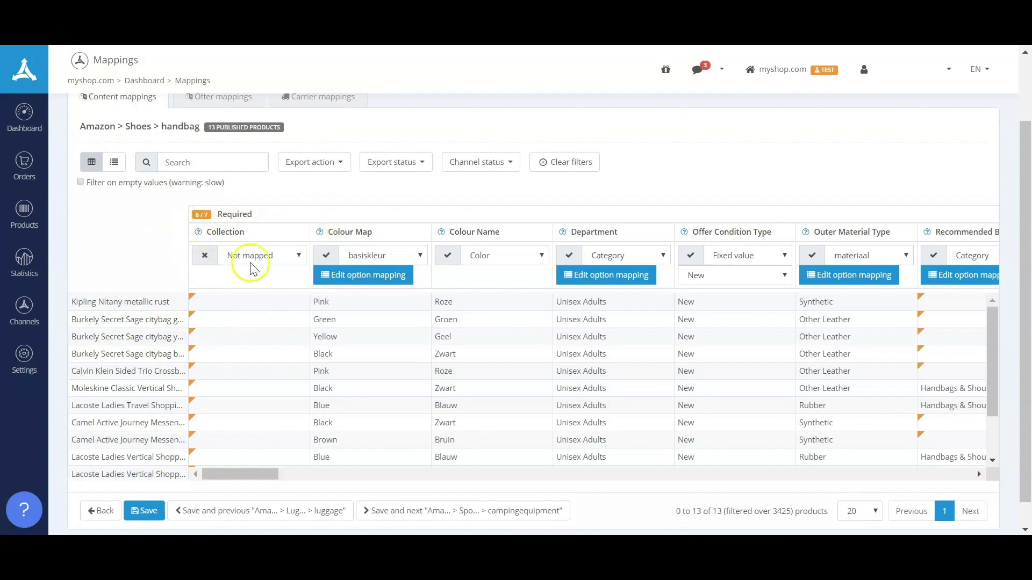
click(264, 258)
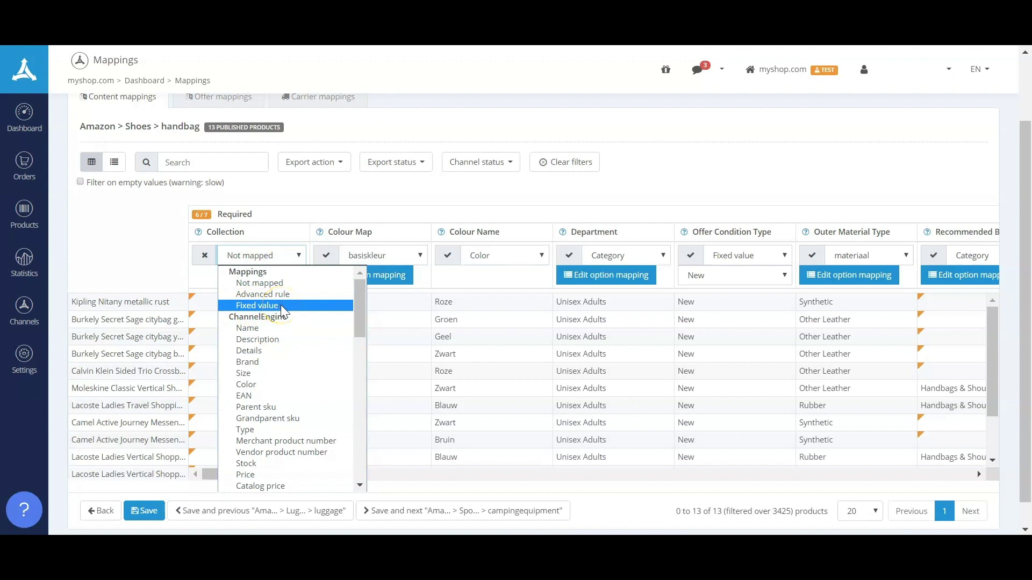
scroll(280, 304, down, 10)
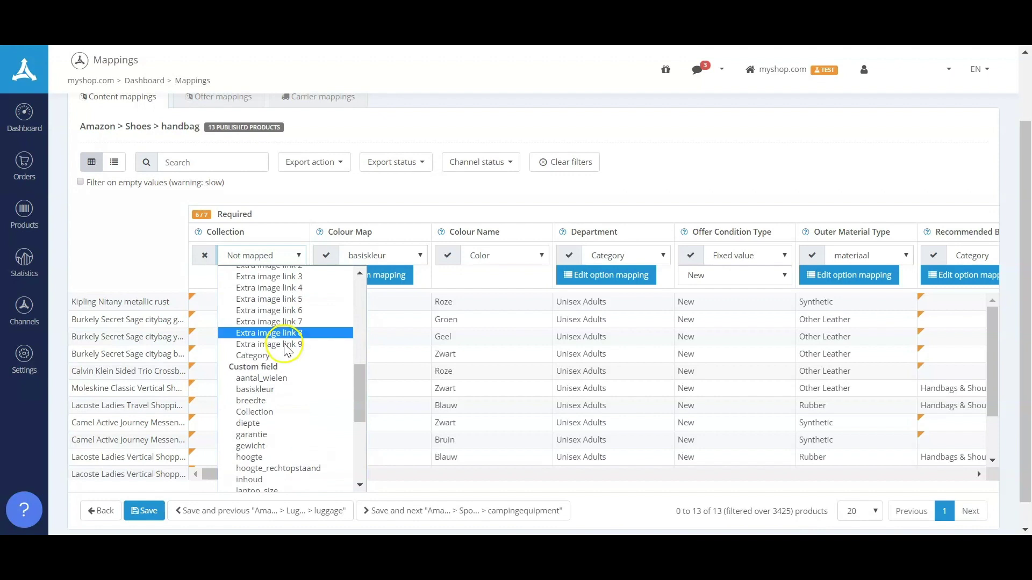
scroll(301, 359, up, 5)
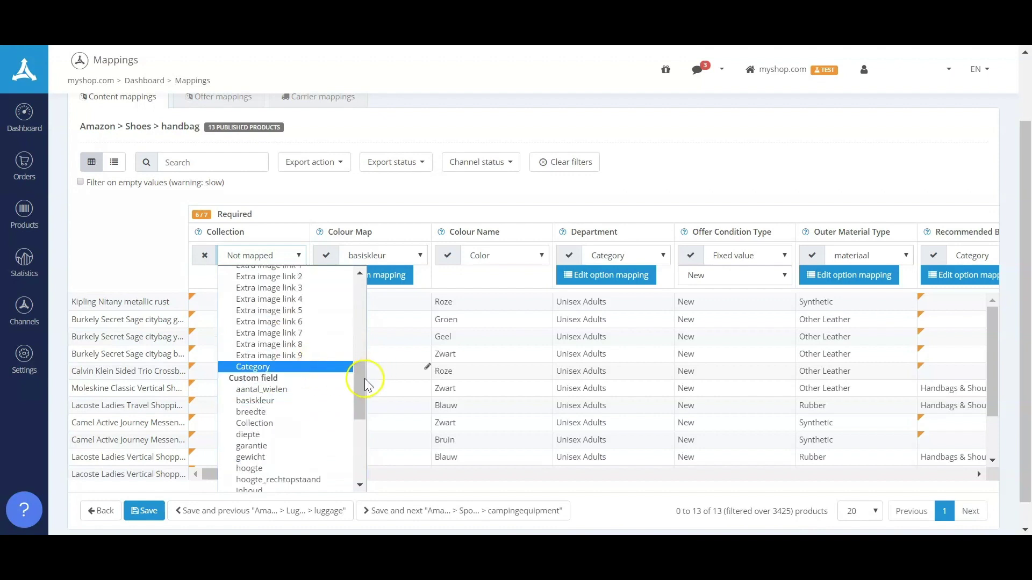
drag(360, 380, 360, 401)
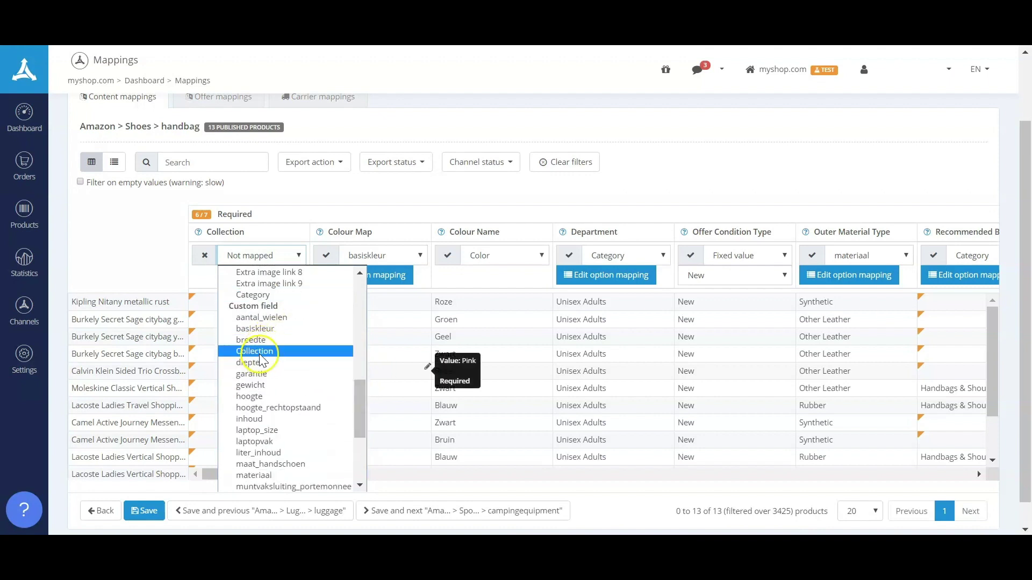
click(276, 352)
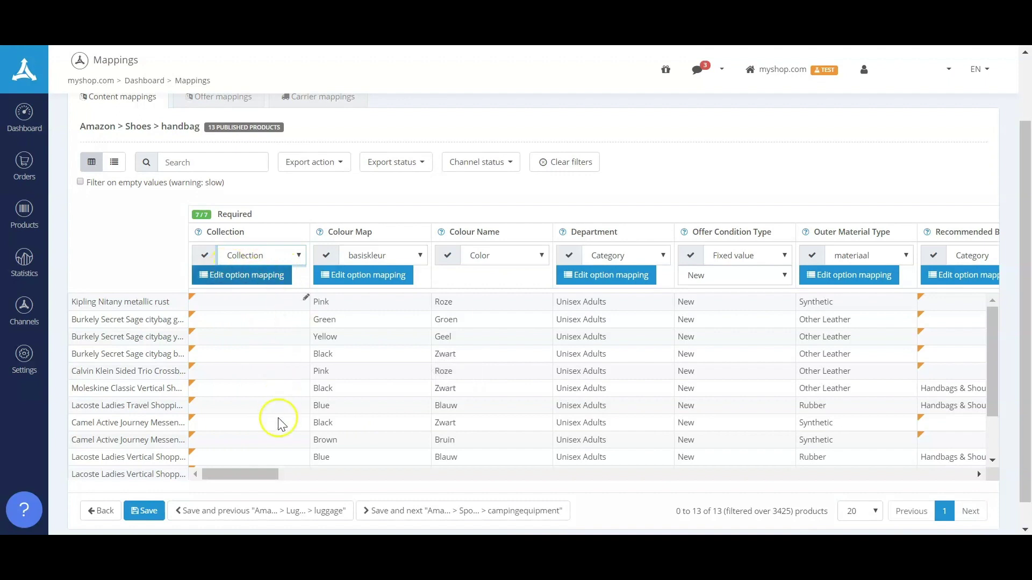
click(246, 254)
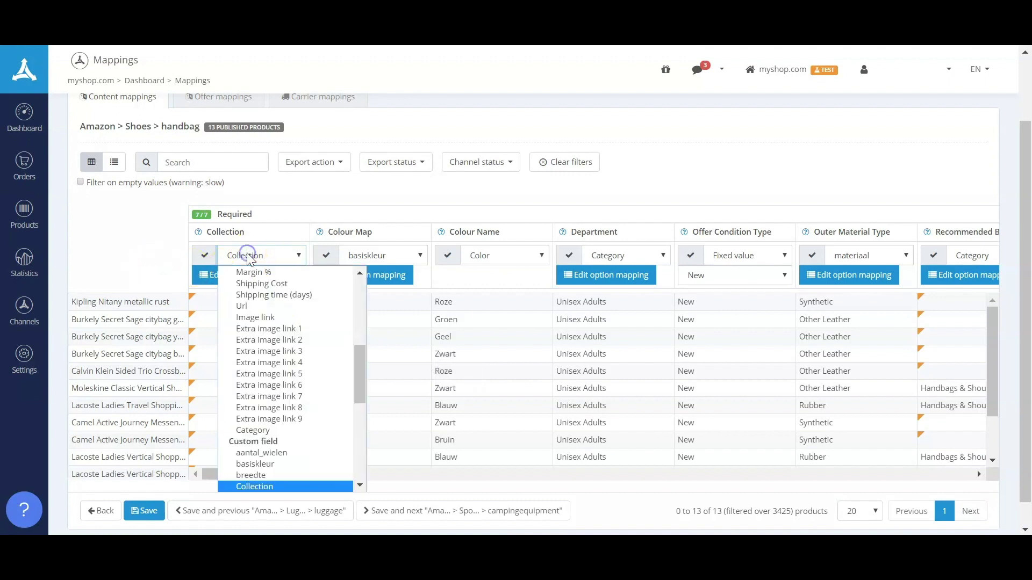
scroll(276, 355, up, 10)
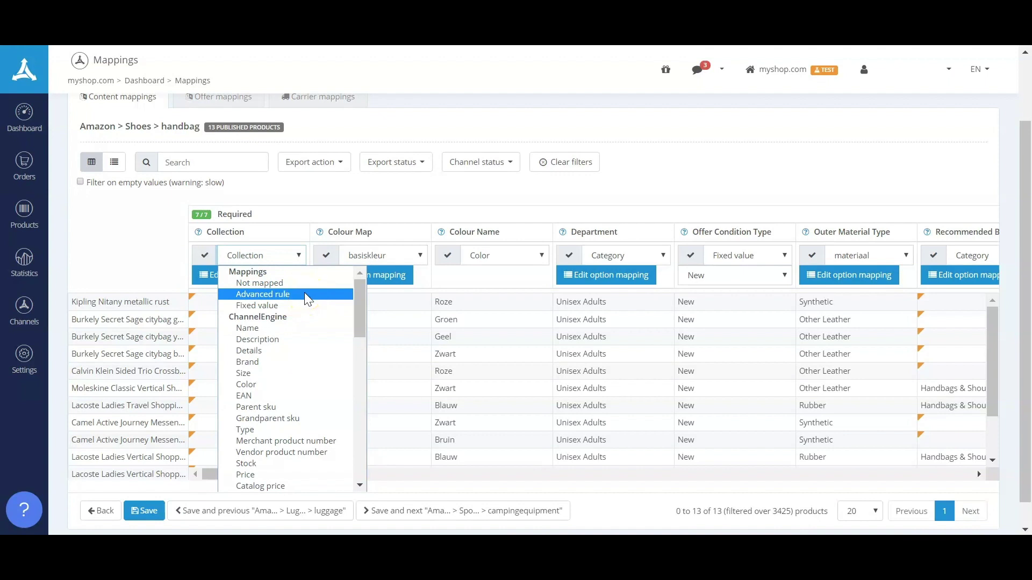
click(131, 228)
scroll(376, 279, up, 2)
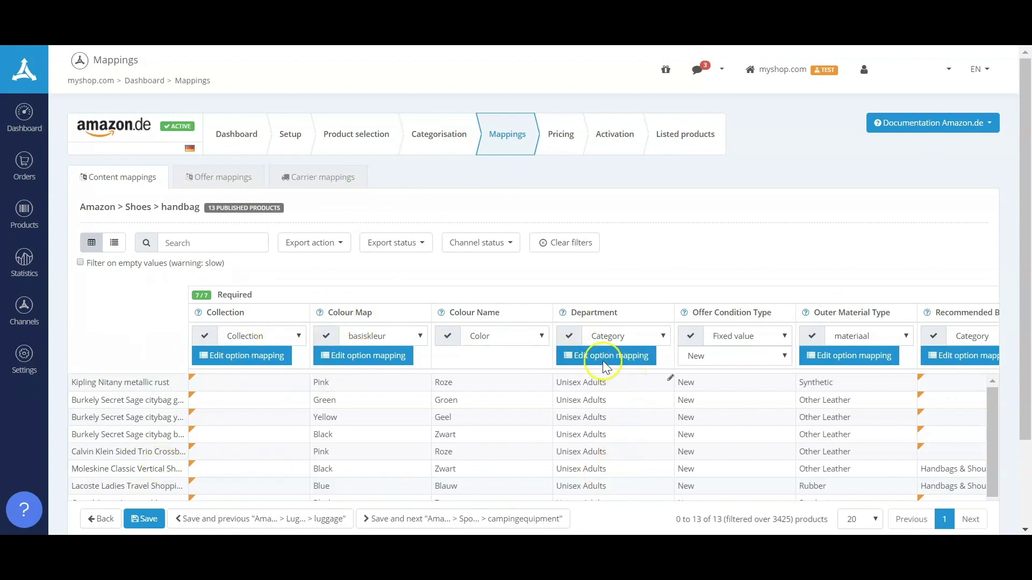
scroll(516, 357, down, 2)
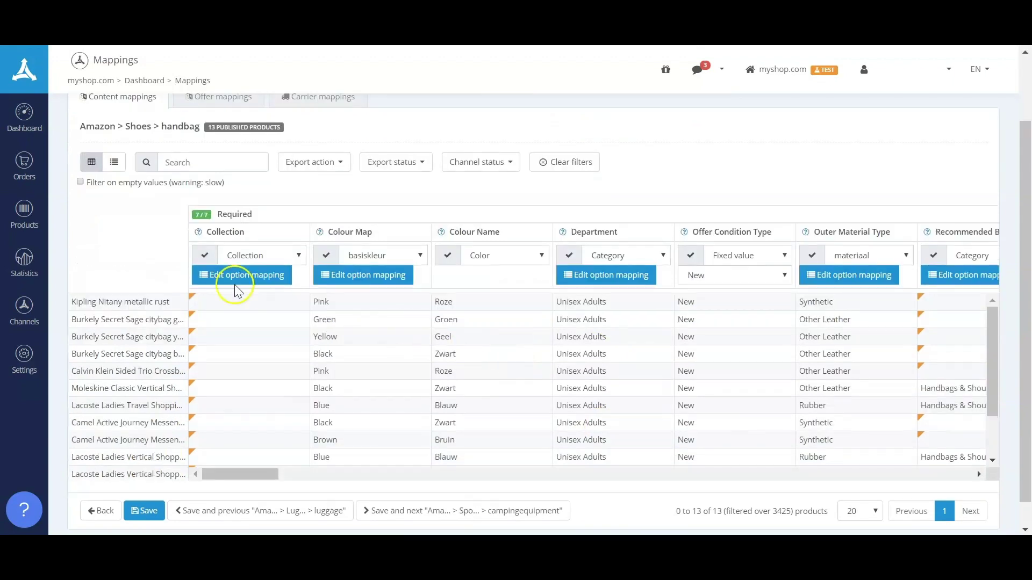
click(366, 275)
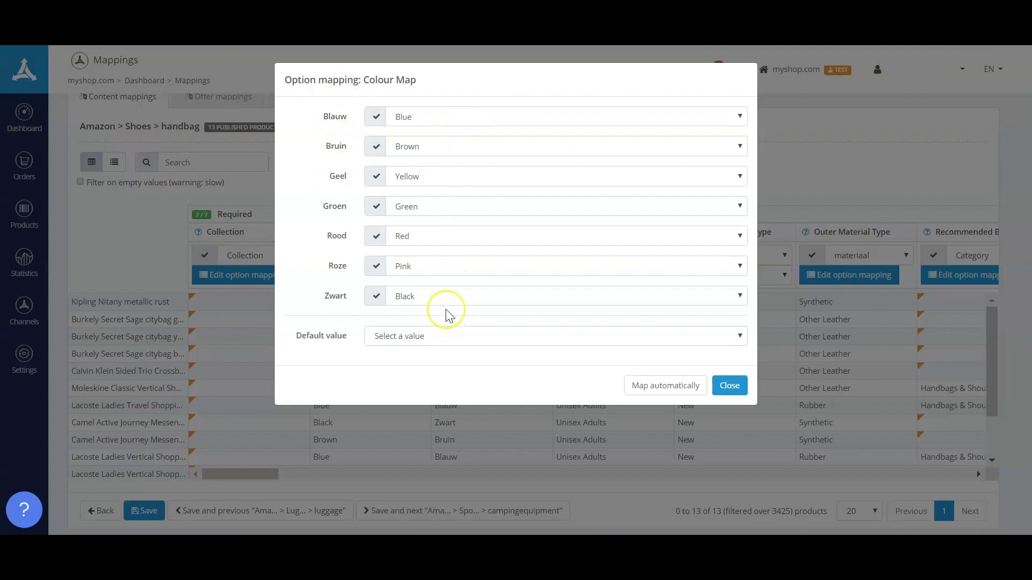
click(729, 386)
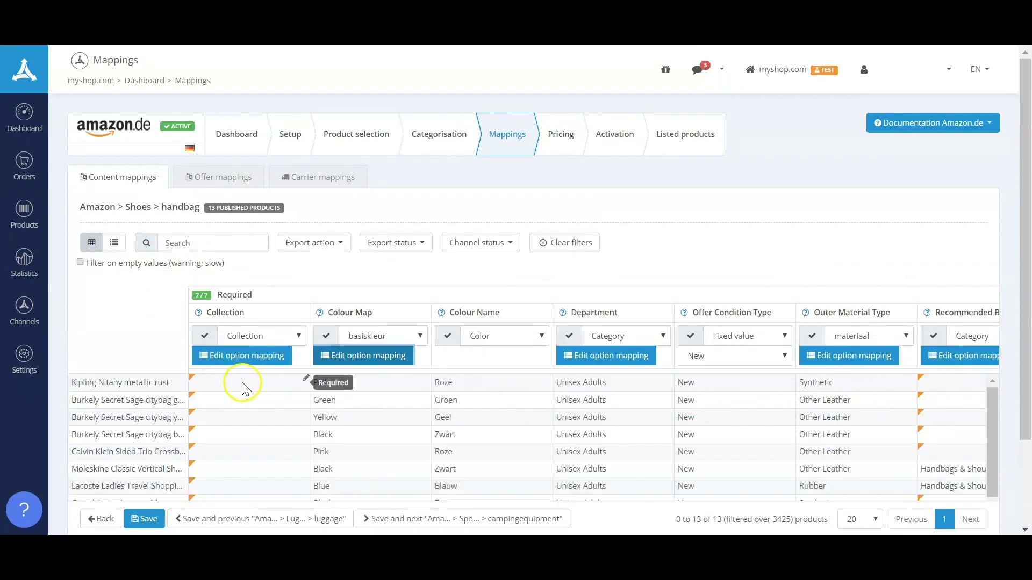
click(256, 383)
click(256, 383)
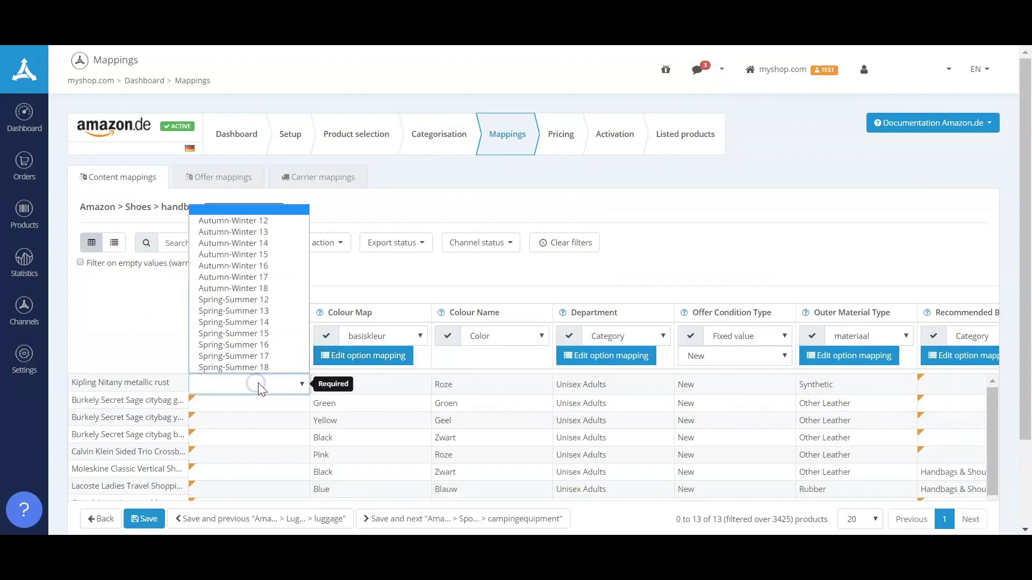
click(208, 177)
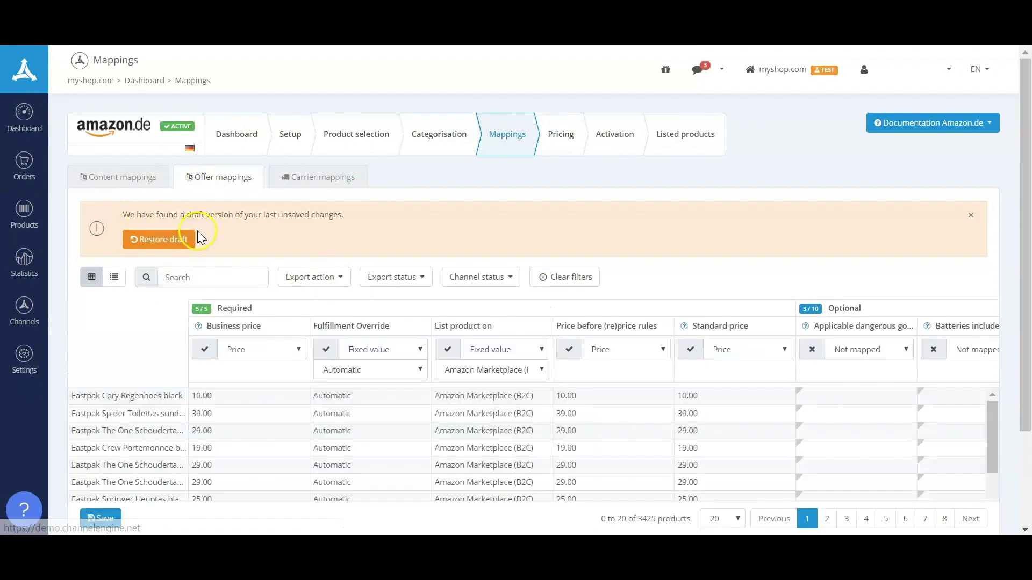
Review the Automatic, FBA and Merchant fulfillment override options, keeping it on Automatic.
scroll(347, 240, down, 2)
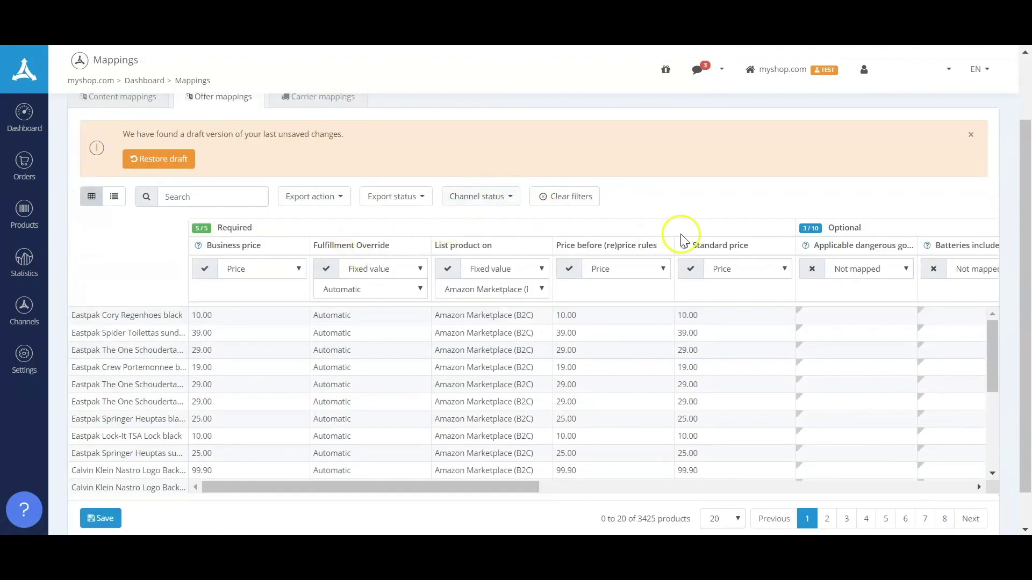
scroll(634, 162, down, 1)
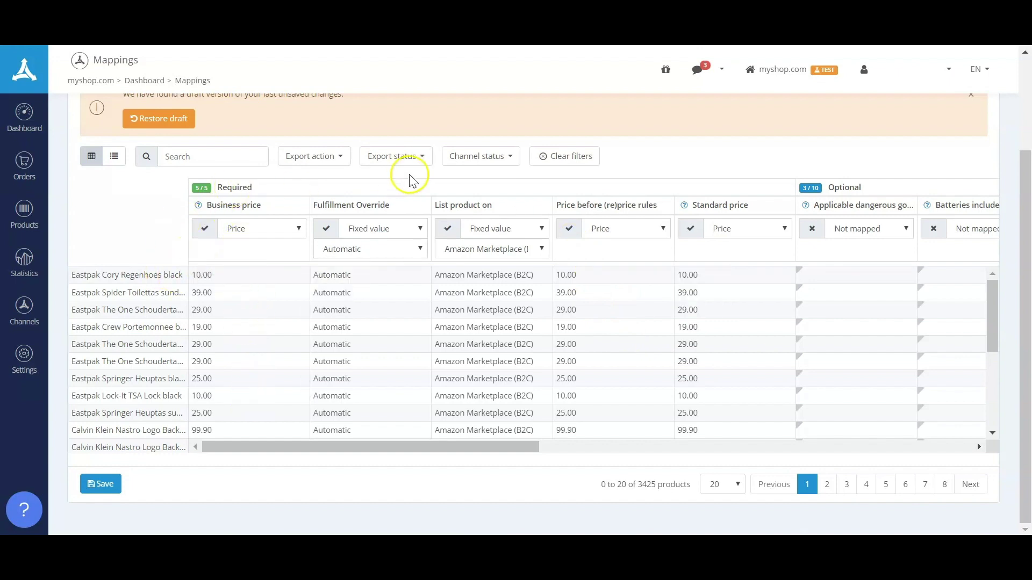
click(388, 251)
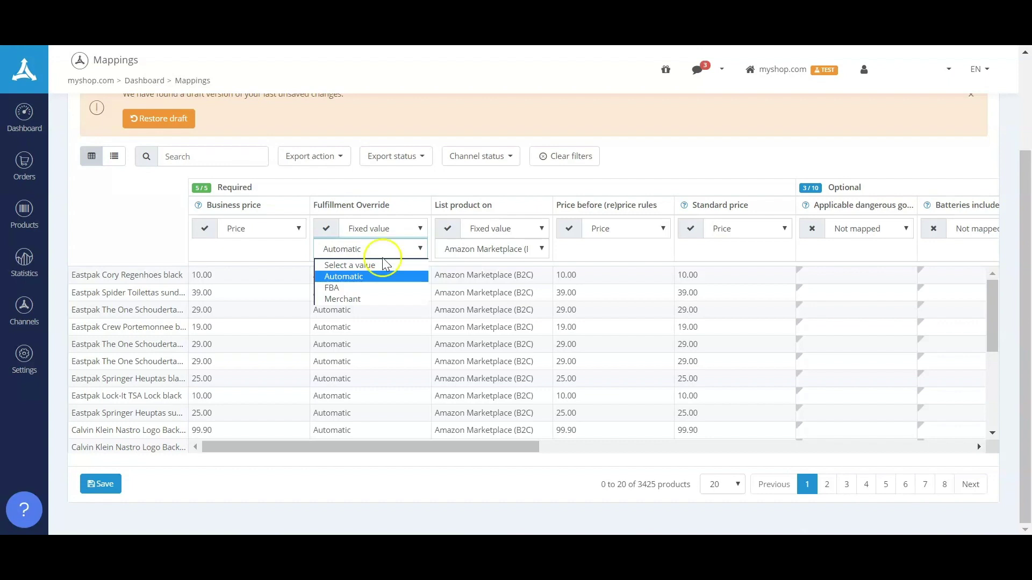
click(377, 288)
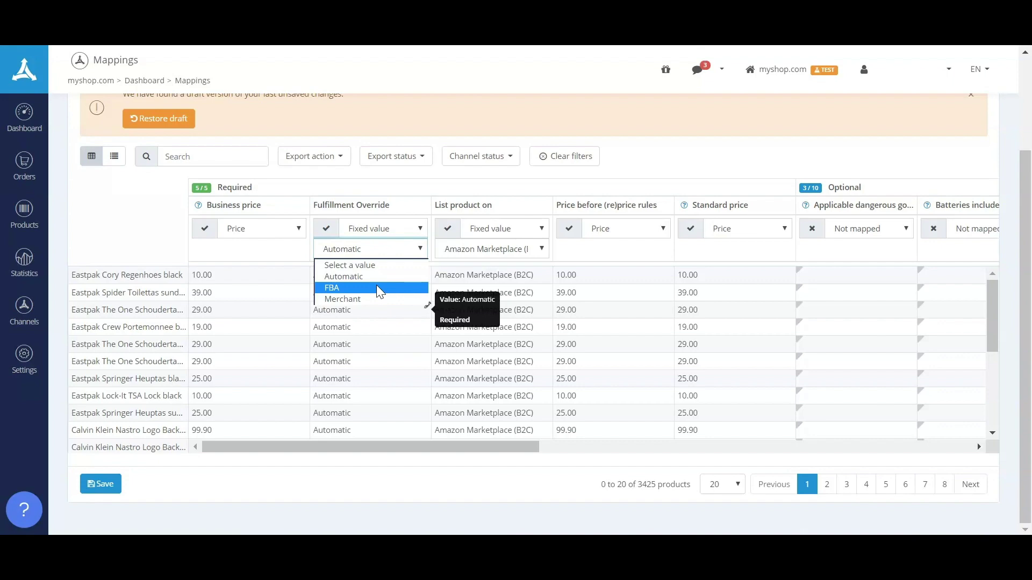
click(388, 193)
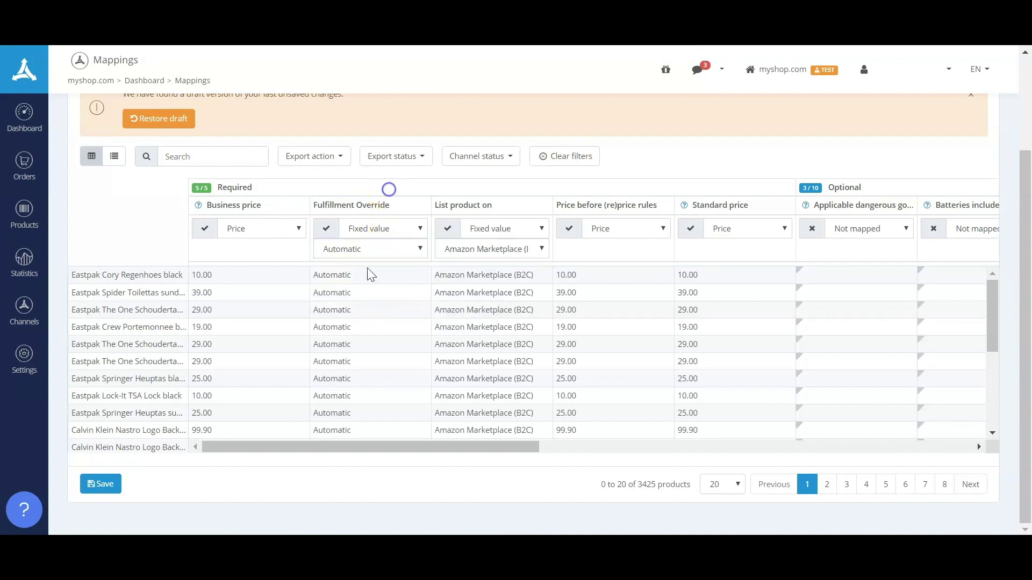
scroll(275, 328, up, 3)
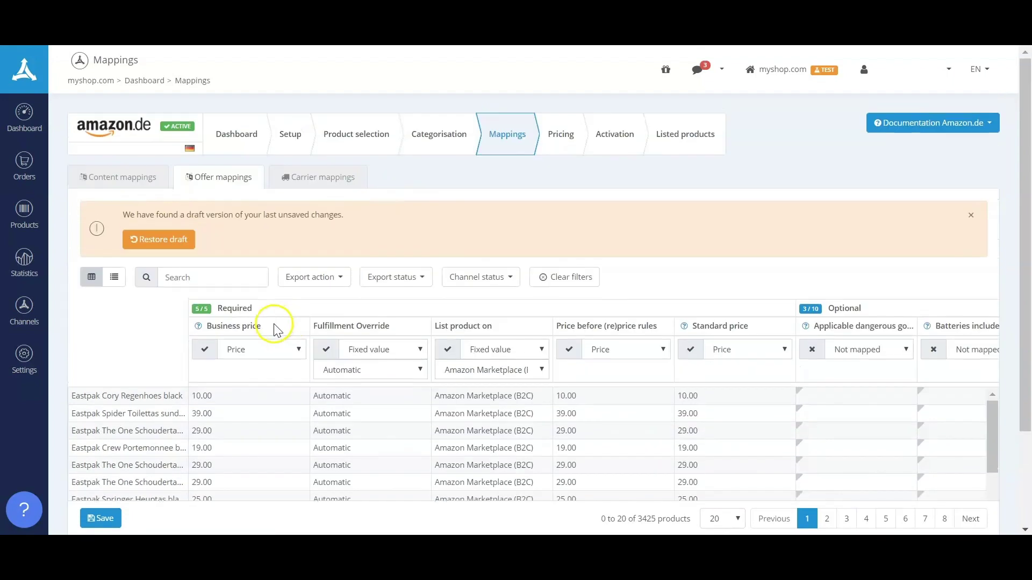
click(657, 143)
Filter the Amazon.de listed products by channel status to show only those not published.
click(568, 134)
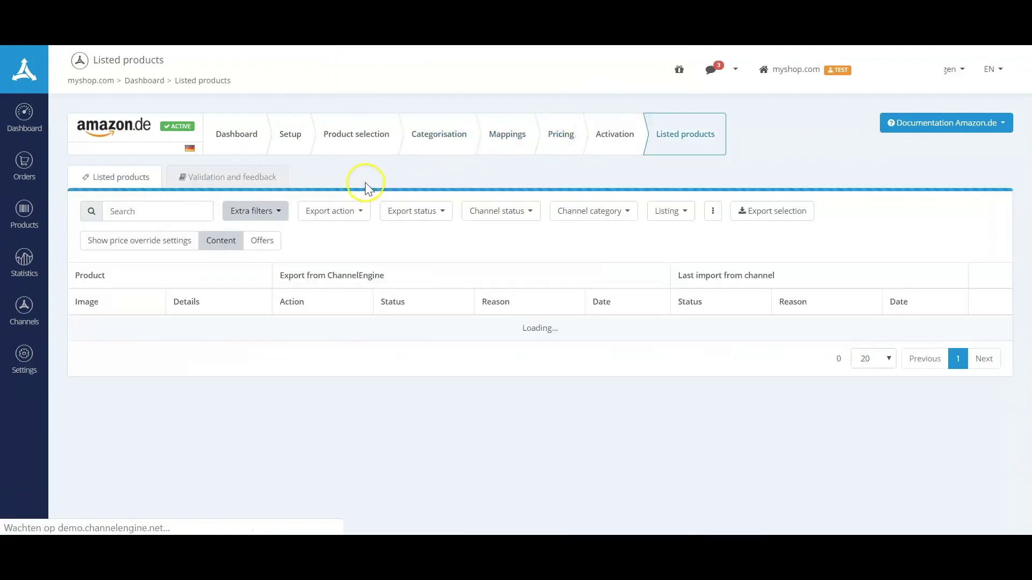
click(353, 141)
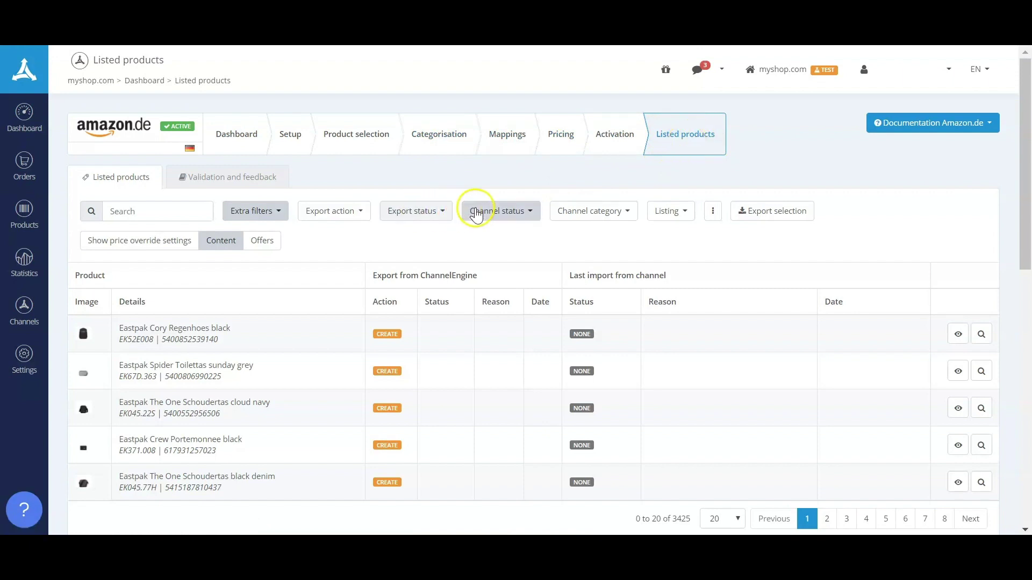
click(517, 212)
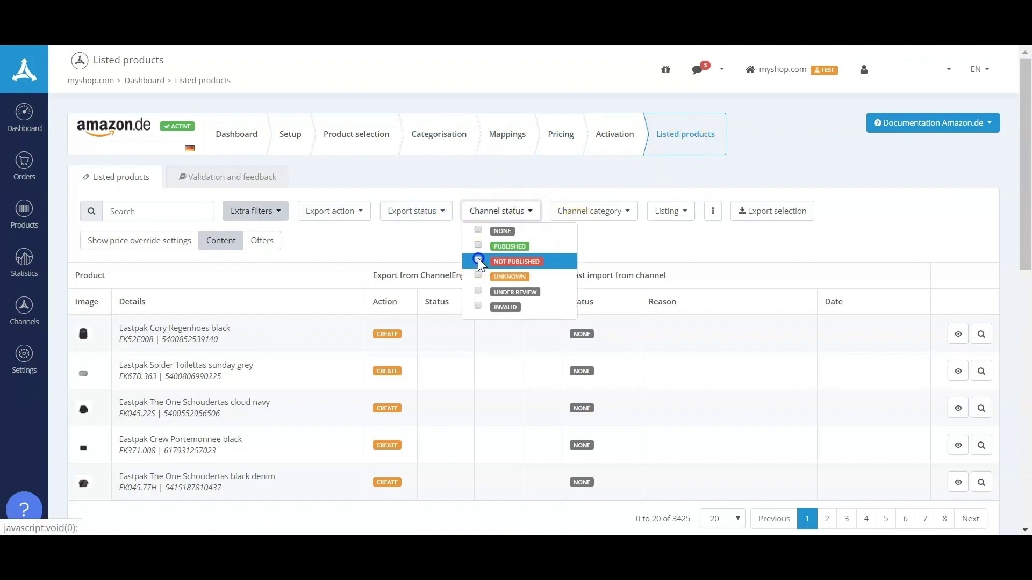
click(479, 260)
click(698, 246)
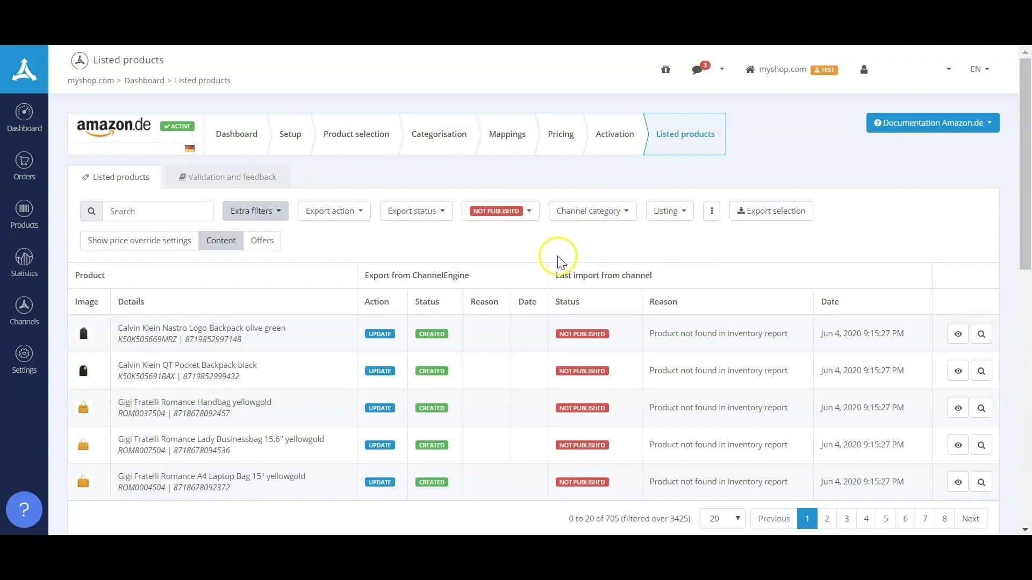
drag(1026, 142, 1025, 153)
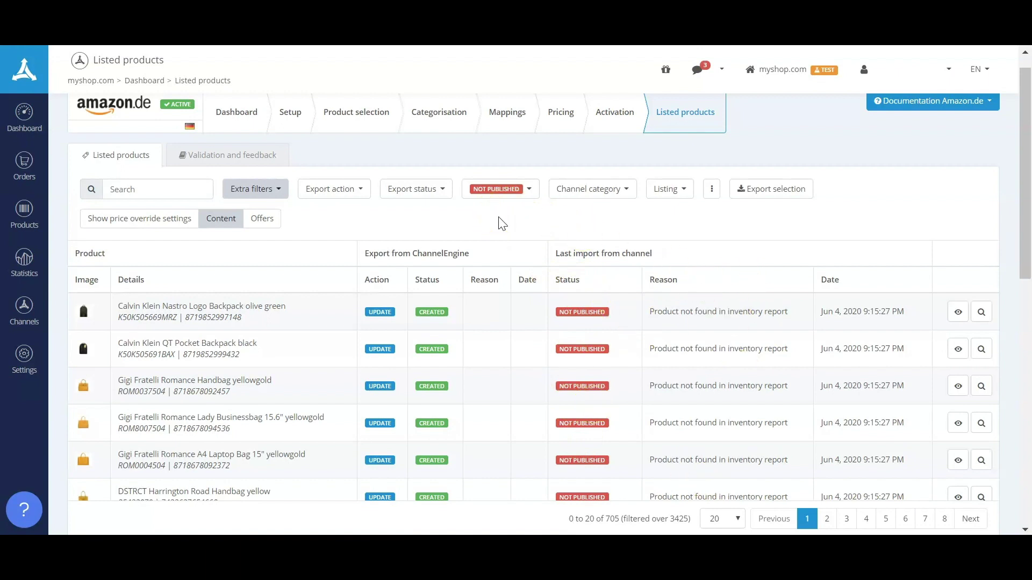
scroll(532, 237, up, 1)
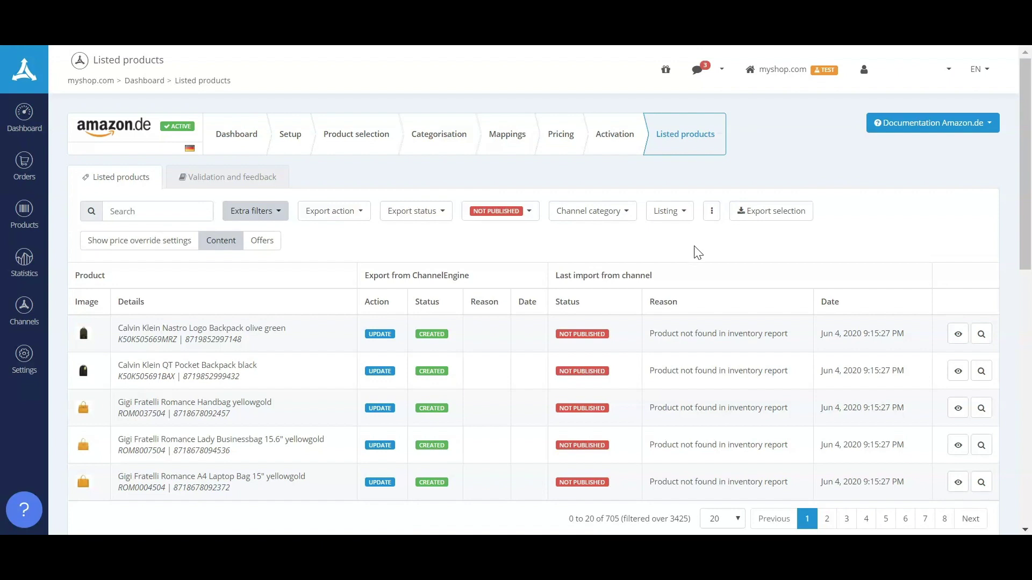
click(694, 242)
click(232, 140)
Open the Amazon.de channel dashboard and review its 27 completed orders, product status and top performers.
click(546, 212)
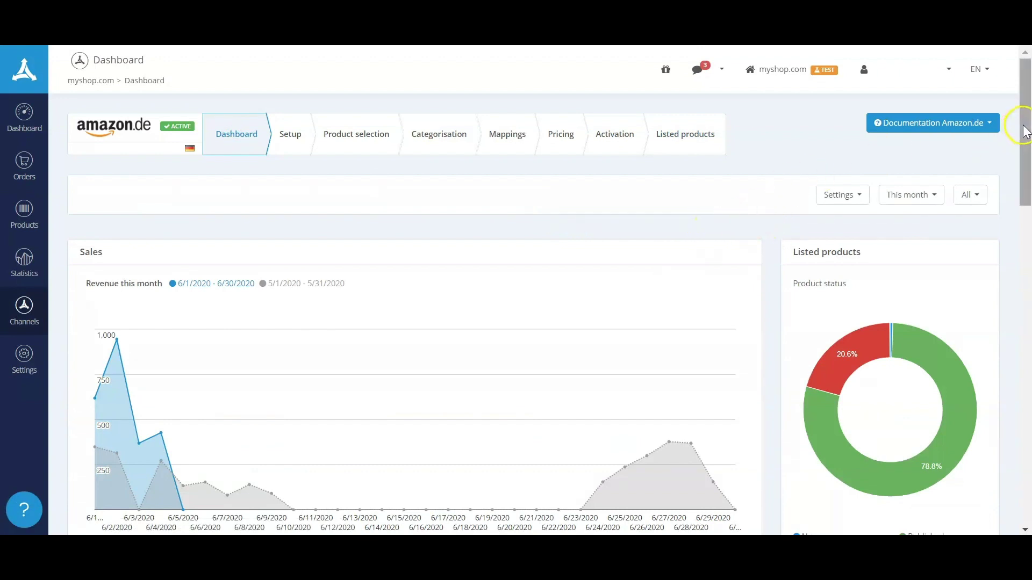
drag(1024, 127, 1025, 134)
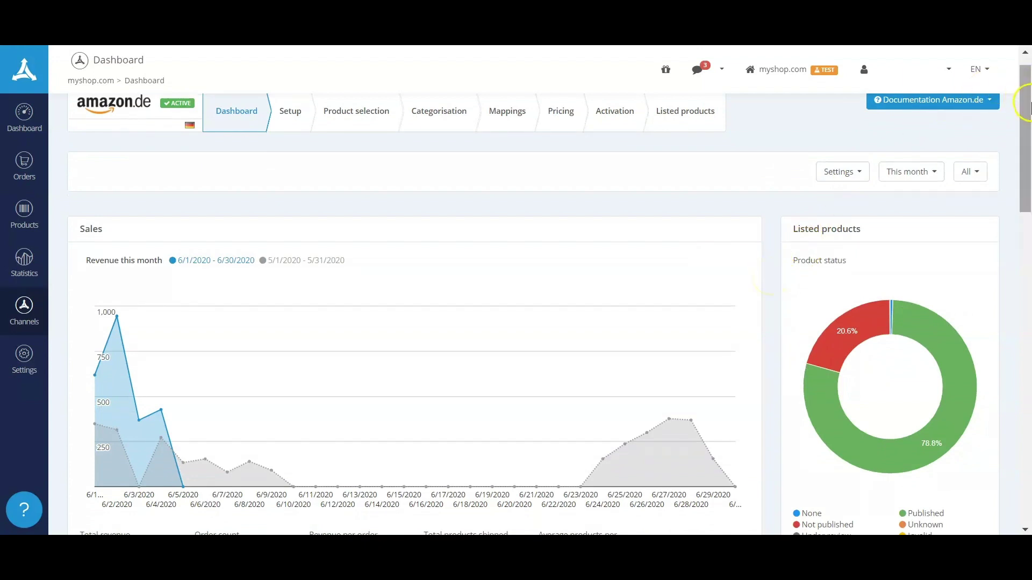
drag(1028, 102, 1028, 139)
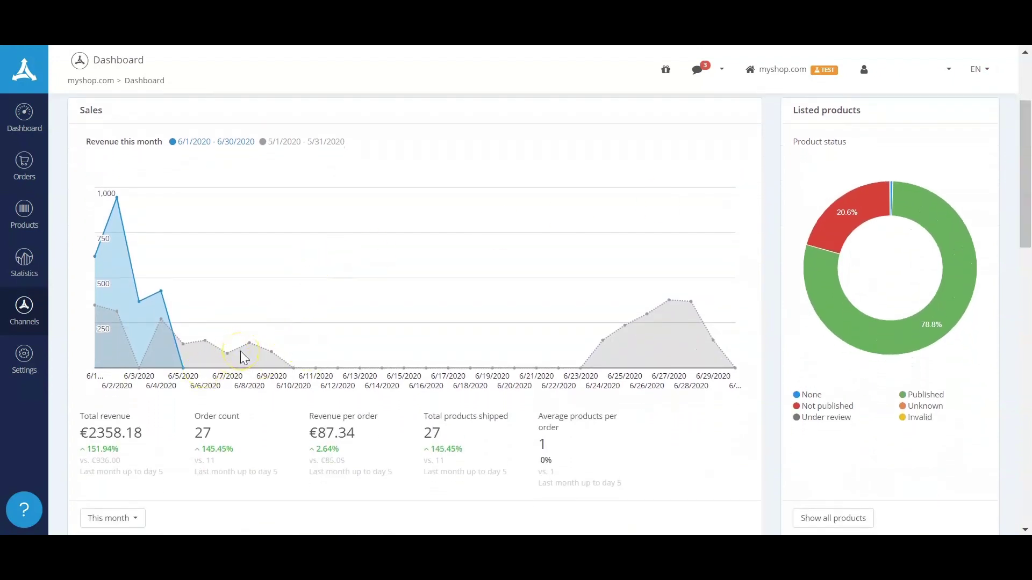
mouse_move(963, 225)
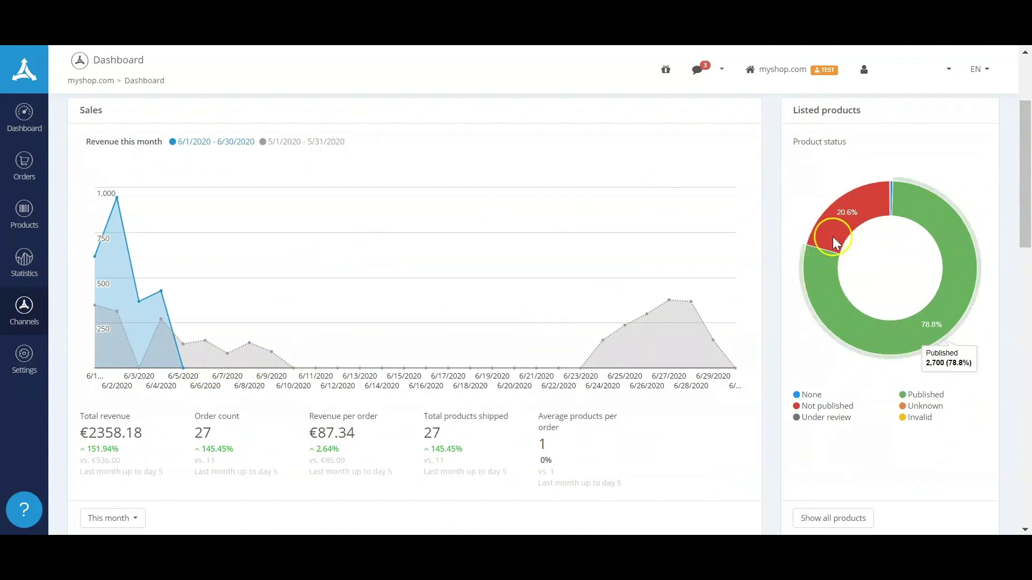
mouse_move(837, 234)
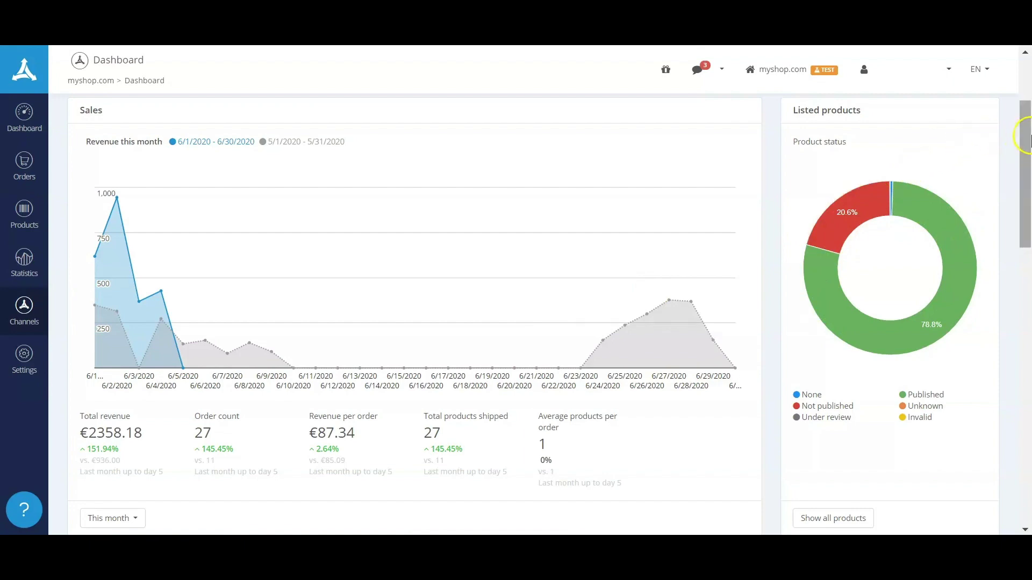
drag(1027, 125, 1028, 266)
mouse_move(37, 207)
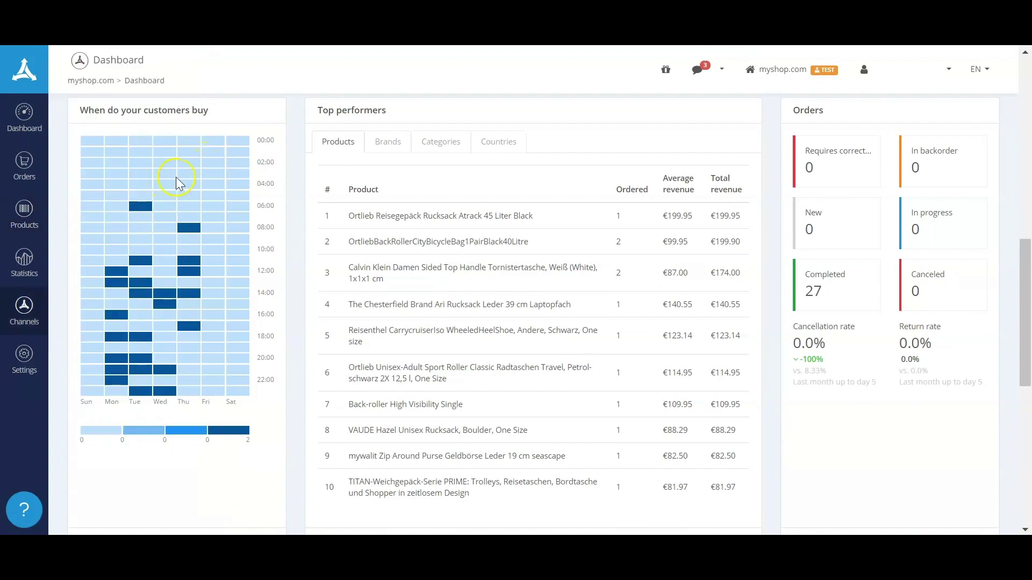
List all 1025 orders from May 2020, checking the export options but leaving them unexported.
mouse_move(34, 171)
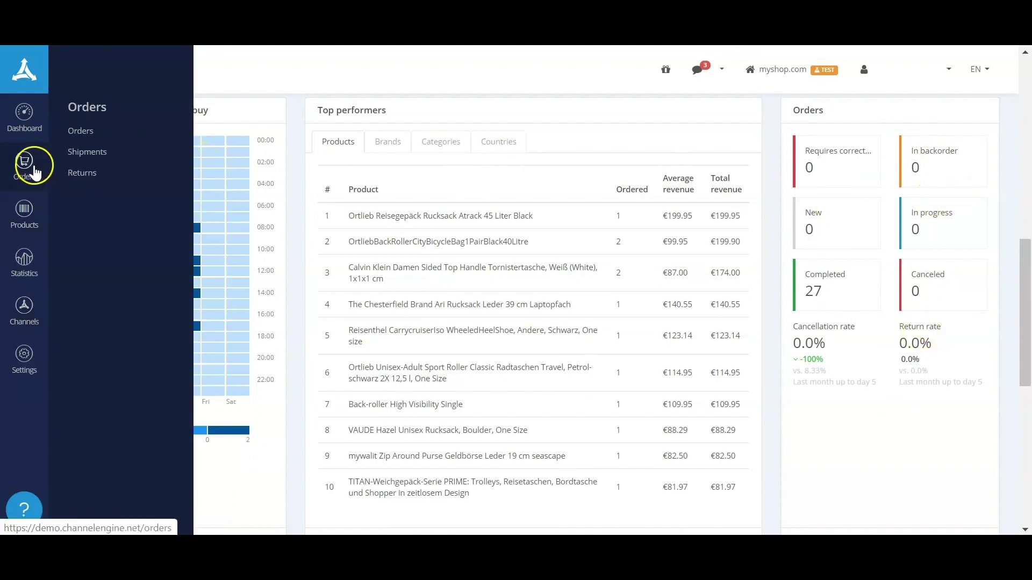
click(7, 186)
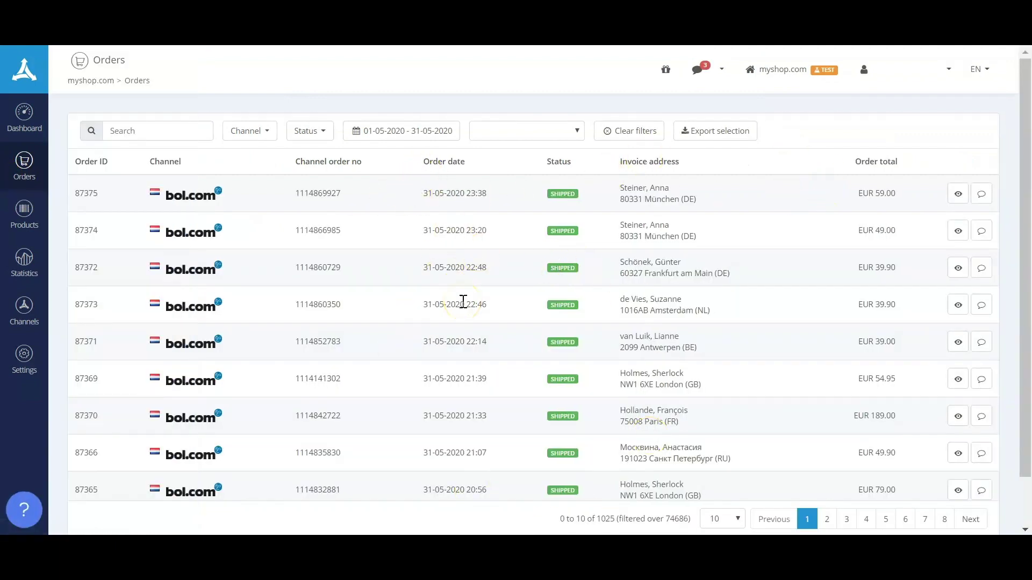
click(436, 138)
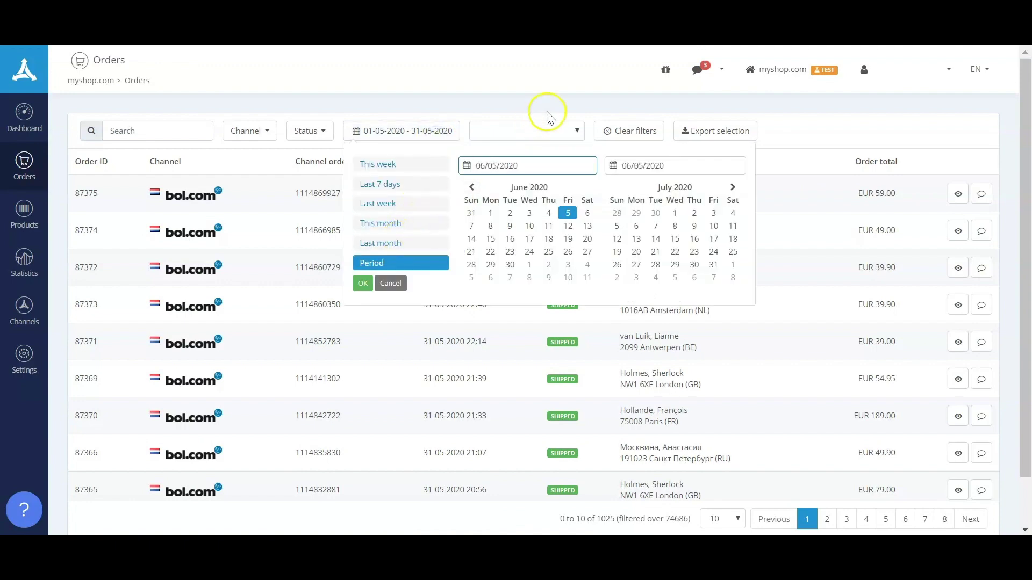
click(698, 134)
click(487, 120)
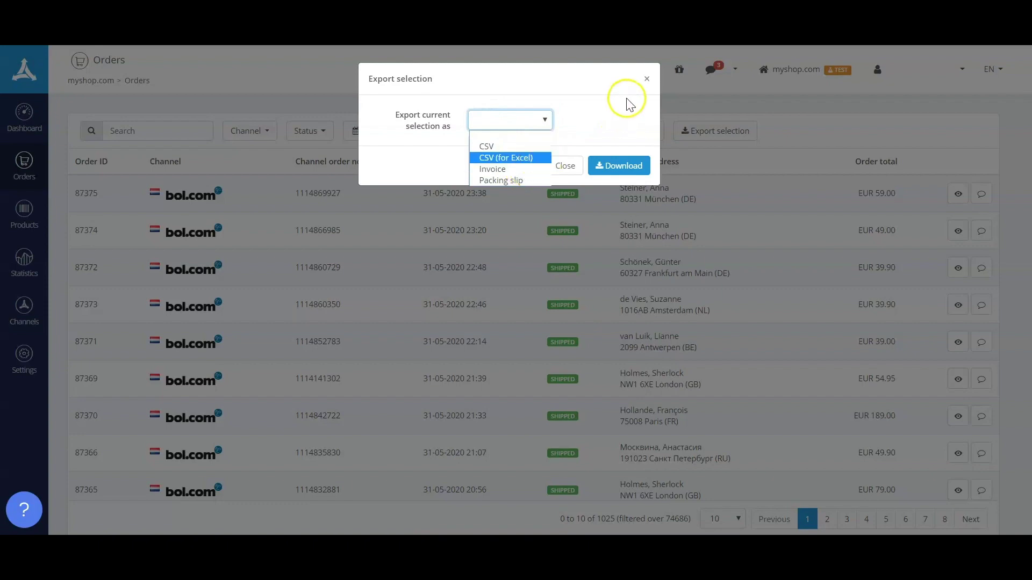
click(646, 78)
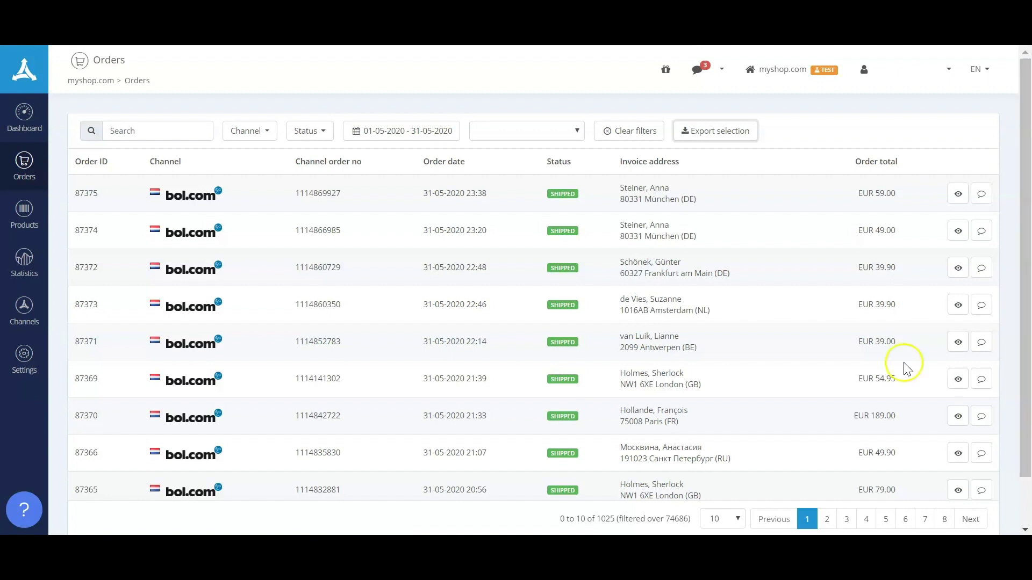
Open the €189.00 bol.com Cowboysbag order's details with its VAT and commission shown.
click(958, 416)
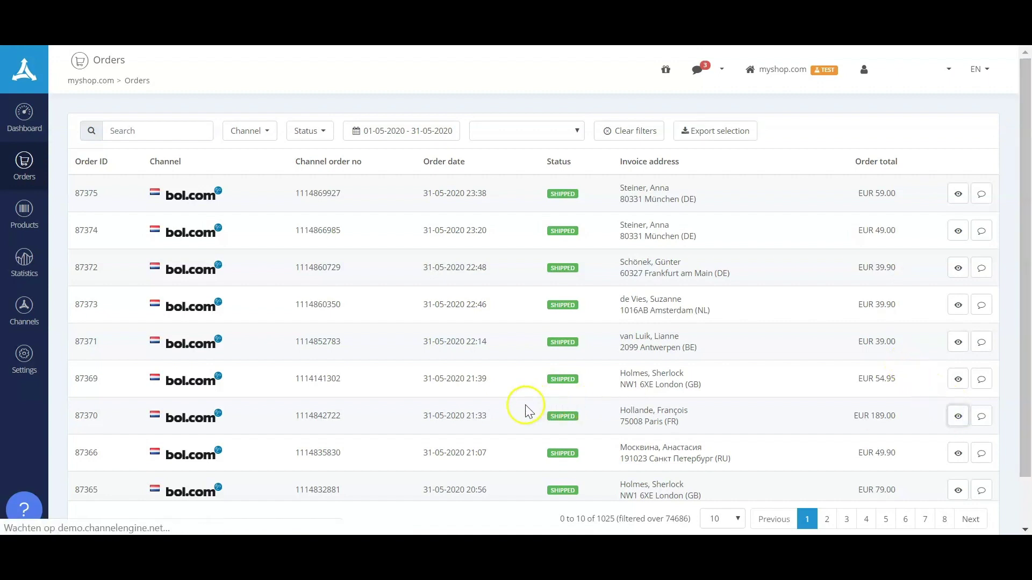
drag(1024, 142, 1010, 249)
click(931, 314)
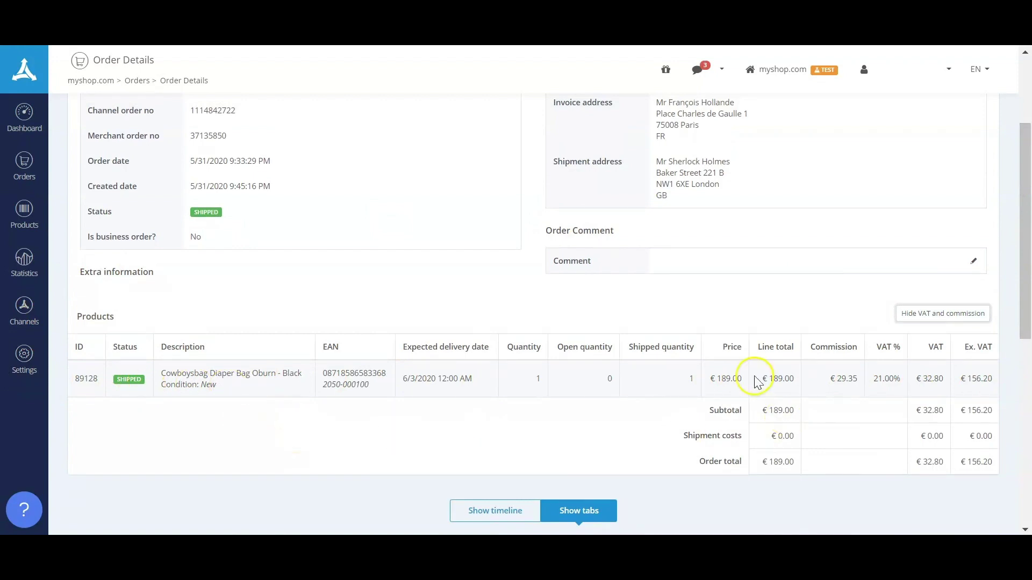
drag(760, 376, 798, 379)
click(797, 380)
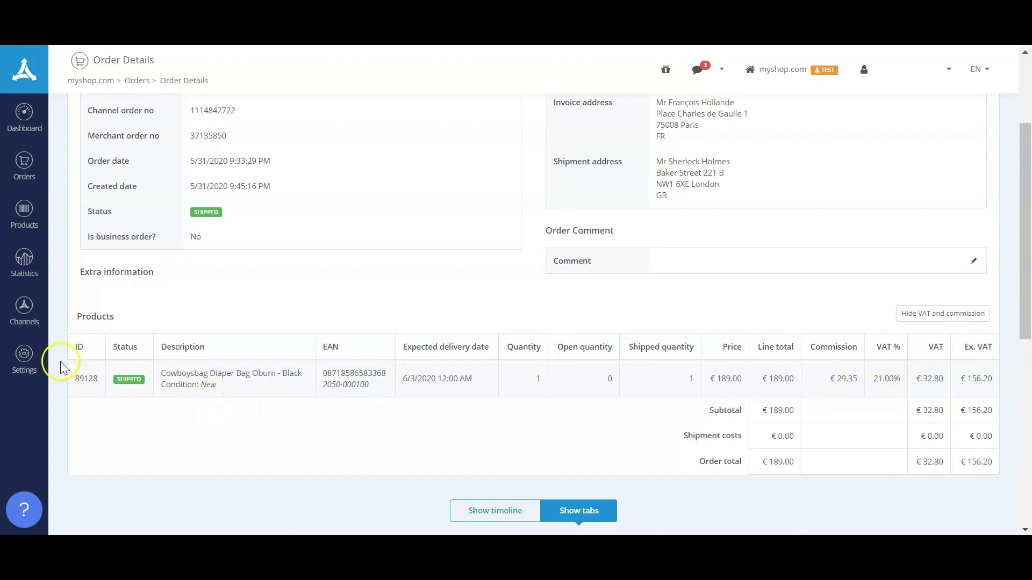
click(24, 368)
scroll(586, 306, up, 2)
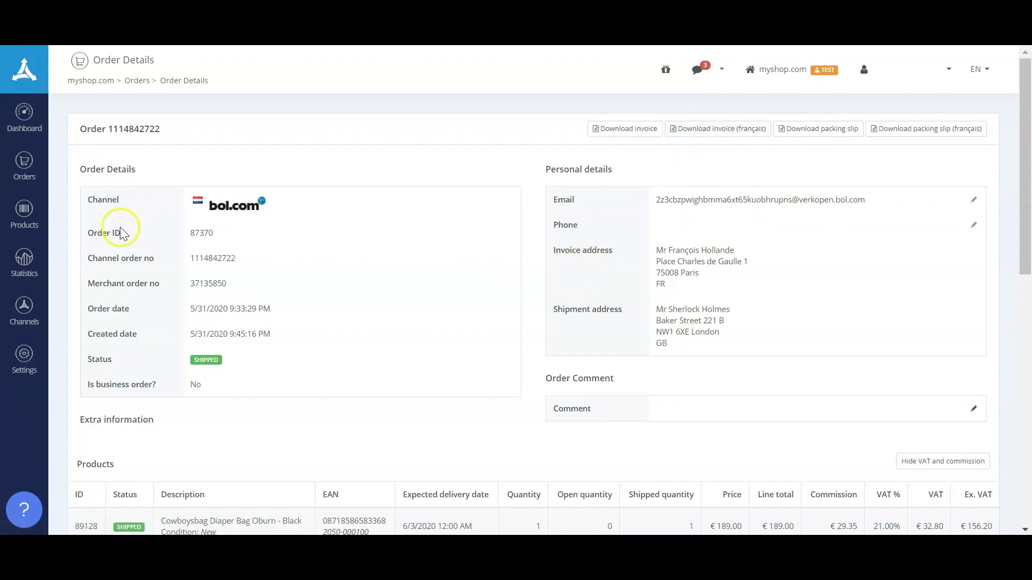
mouse_move(20, 220)
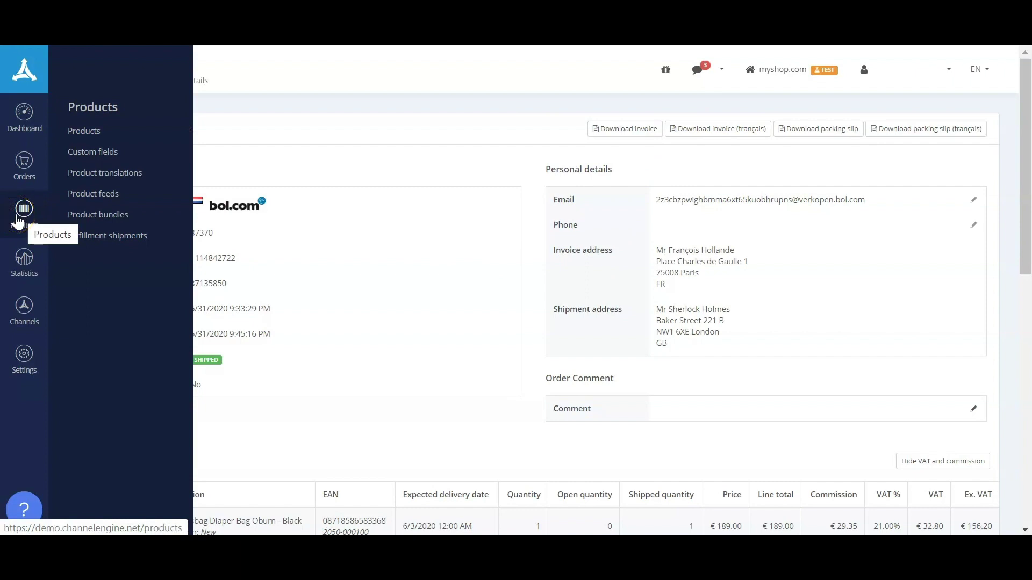
Start a new product translation rule using the Deepl translation service.
click(101, 174)
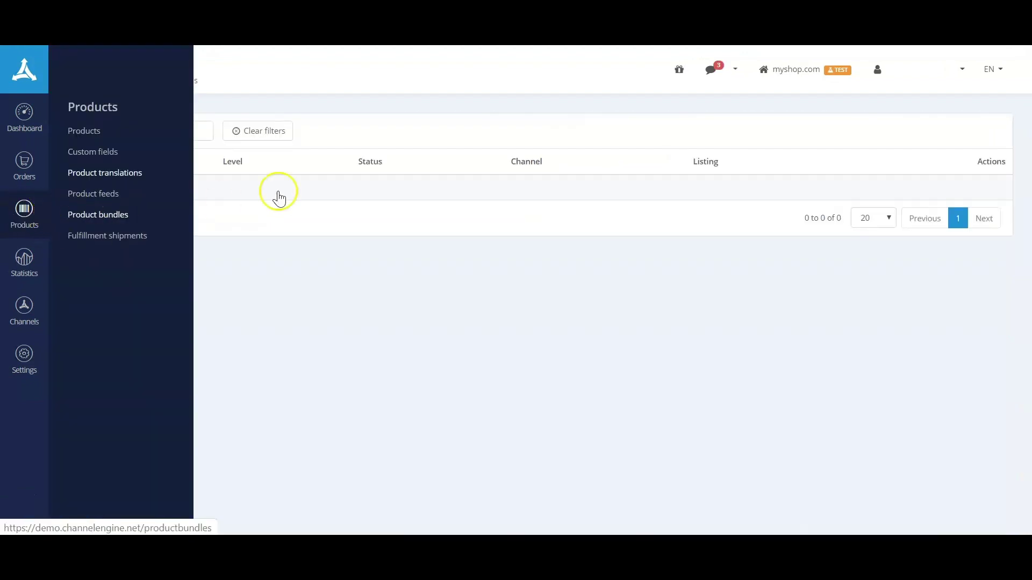
click(109, 218)
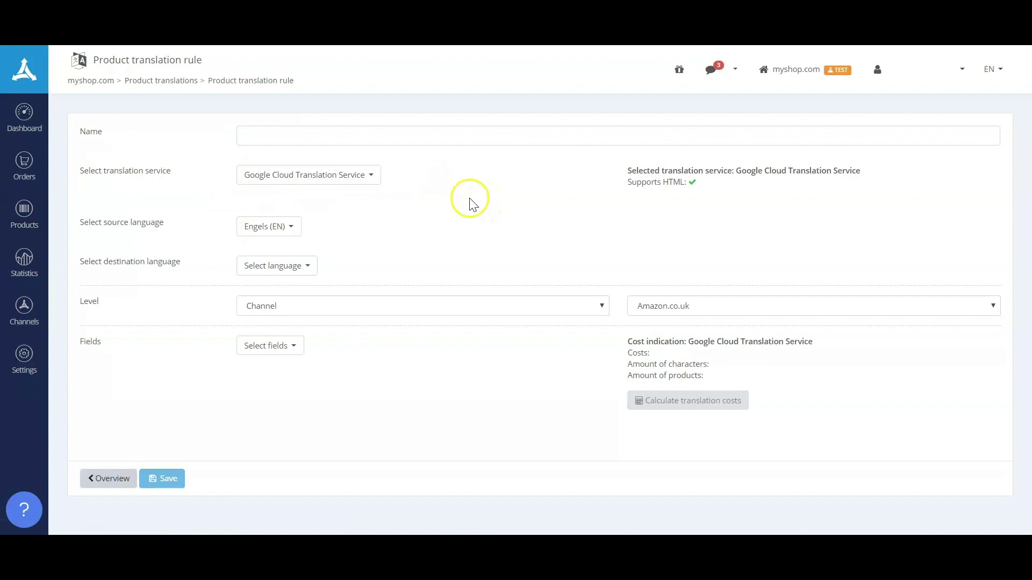
click(337, 180)
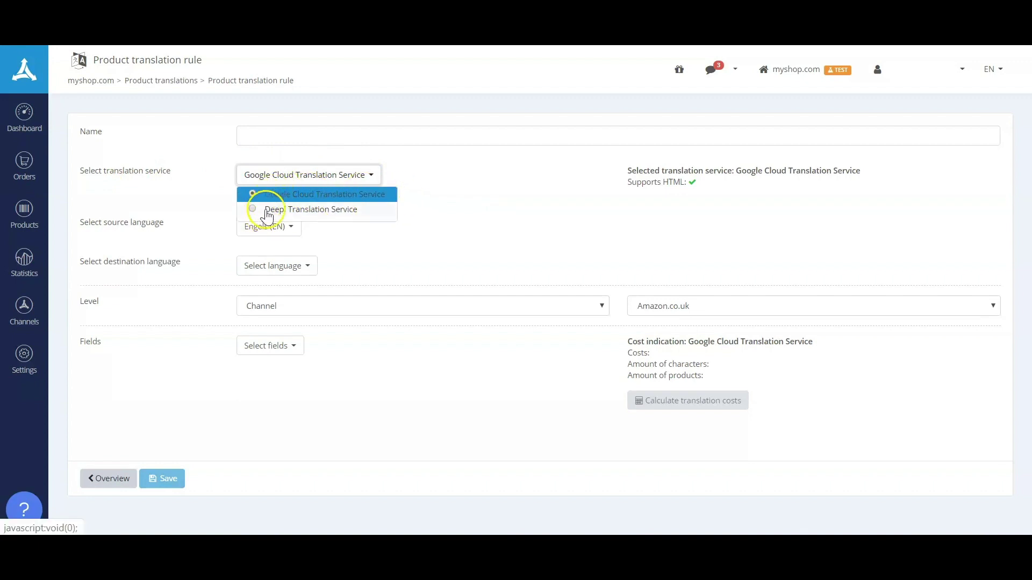
click(324, 213)
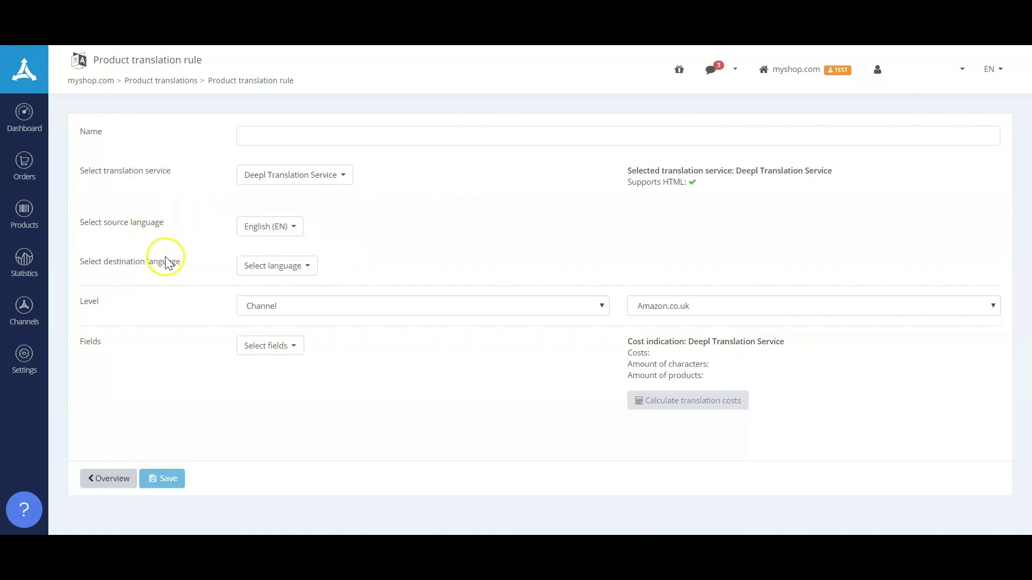
Translate into Deutsch (DE) and select the Description, Size and Color fields.
click(294, 276)
click(295, 307)
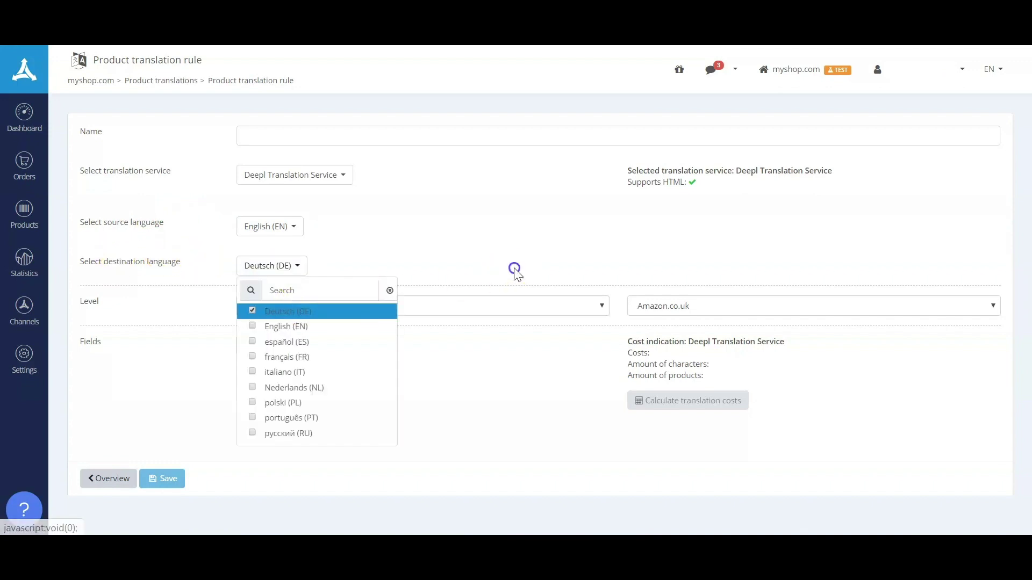
click(513, 269)
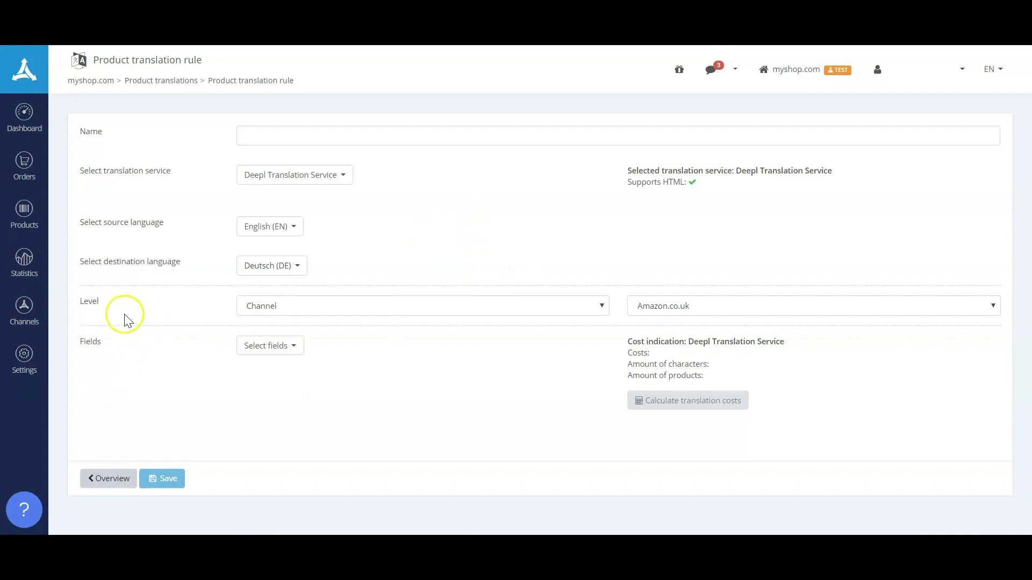
click(289, 346)
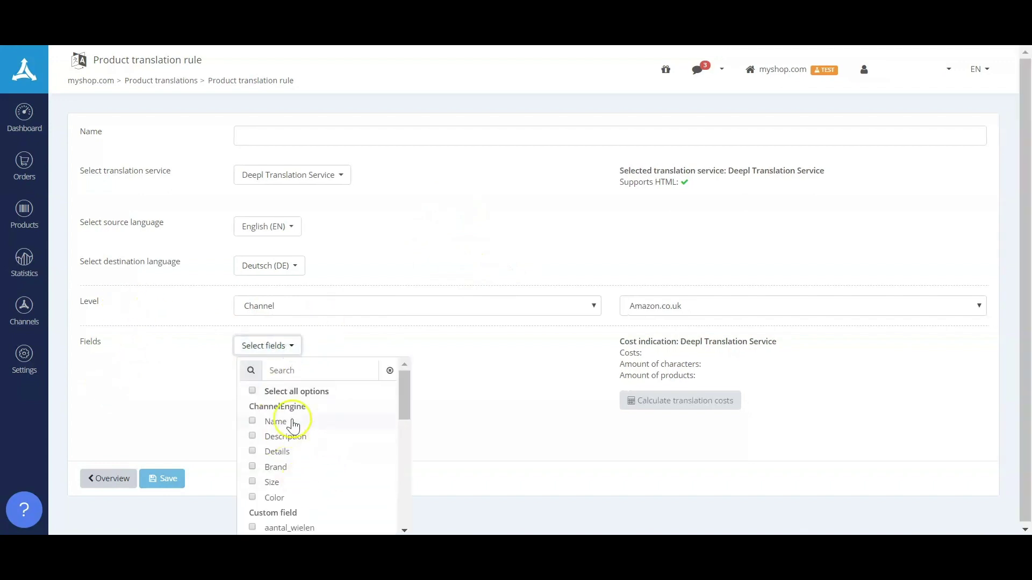
click(300, 437)
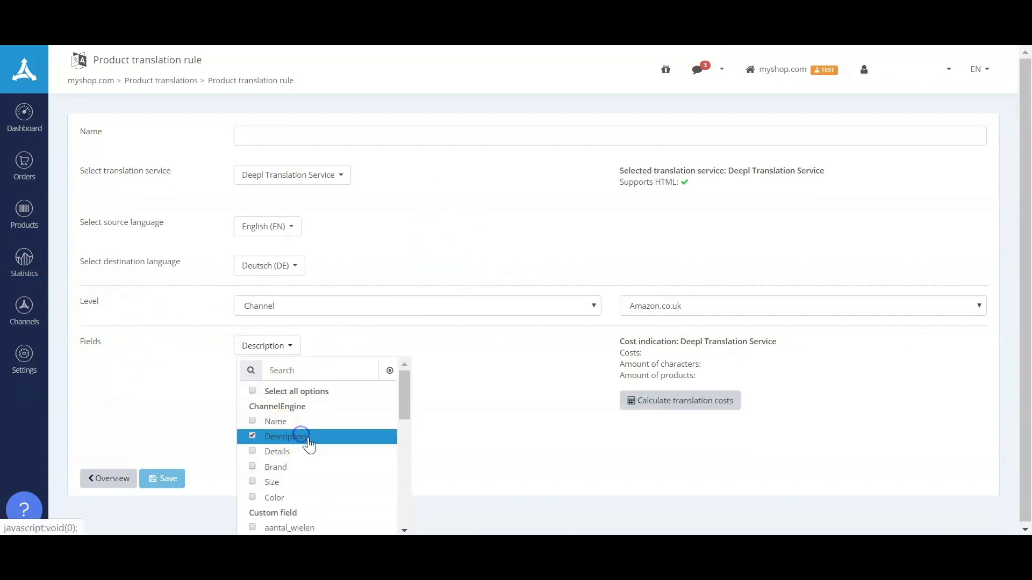
click(285, 483)
click(296, 500)
click(595, 342)
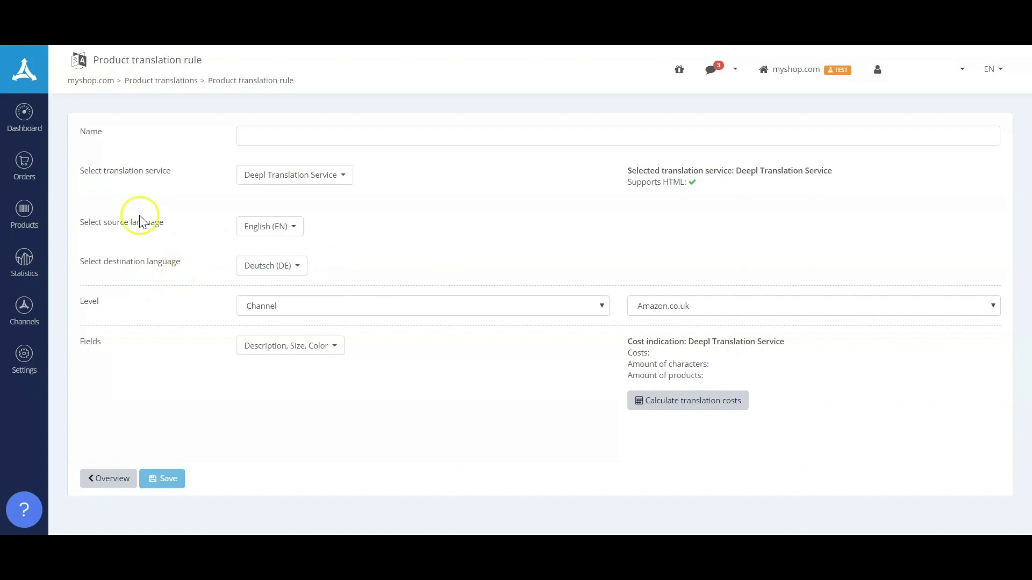
Start a new product bundle and add Kipling 100 Pens true blue tonal to it.
mouse_move(23, 211)
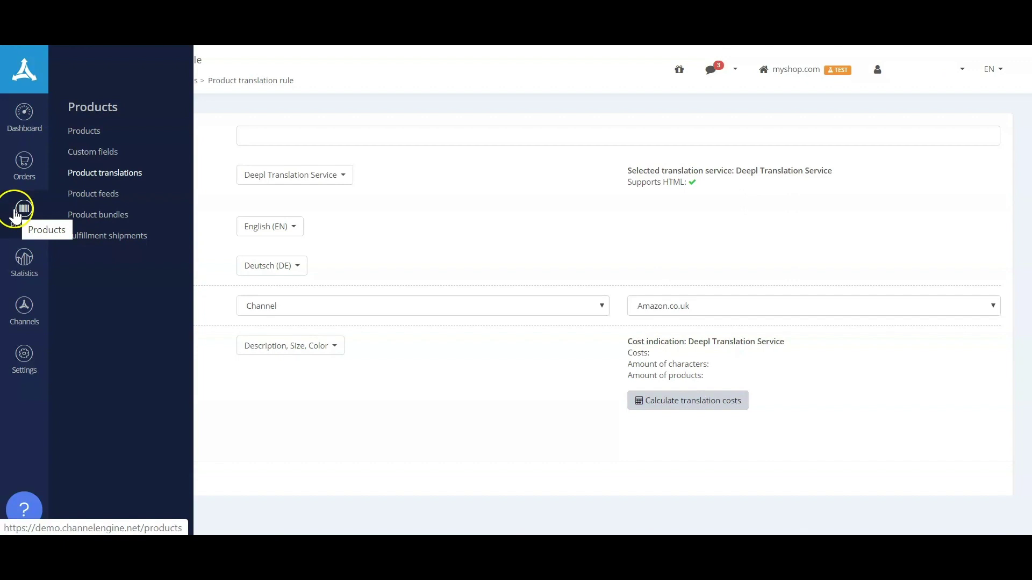
click(115, 220)
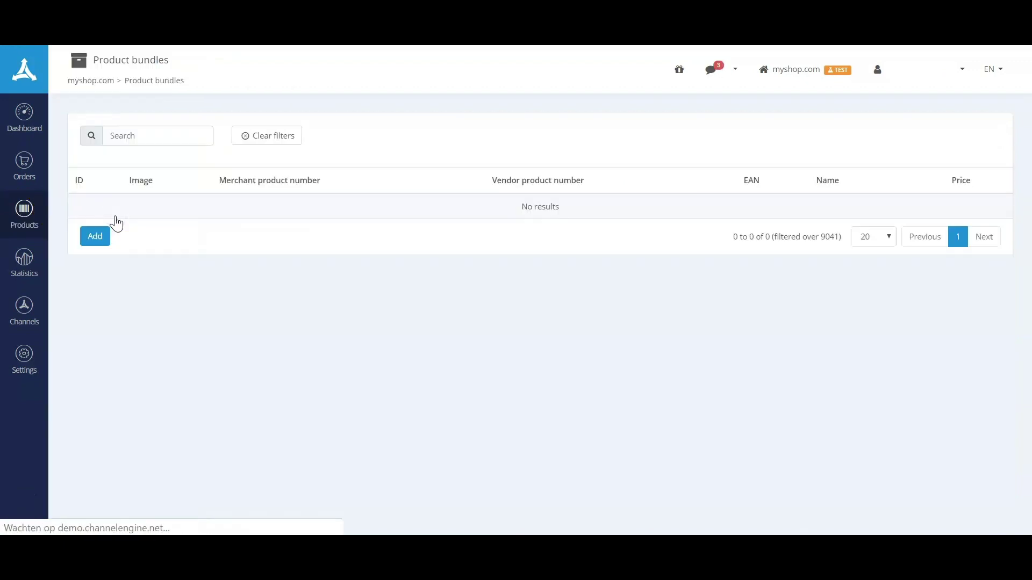
click(105, 243)
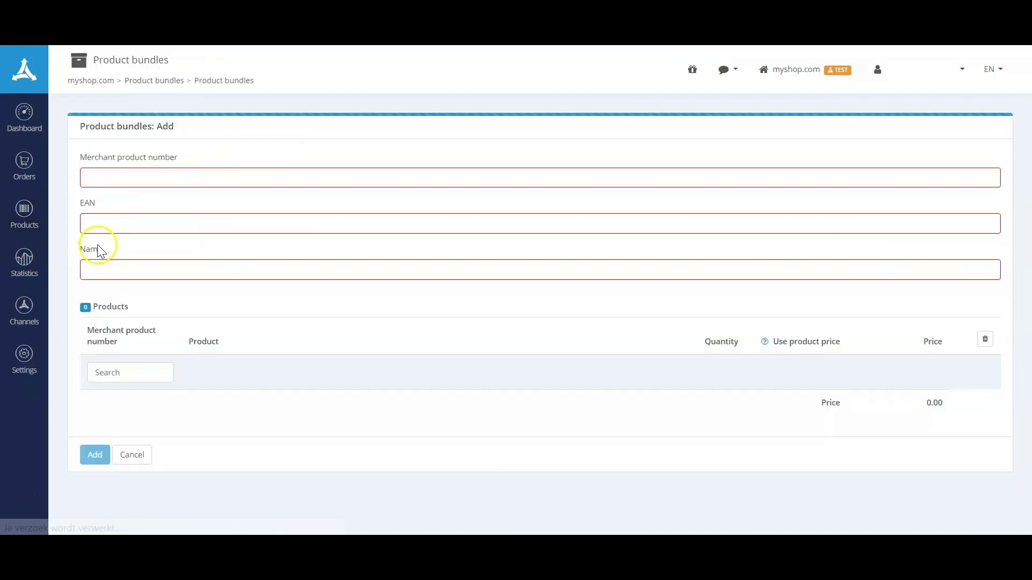
click(138, 371)
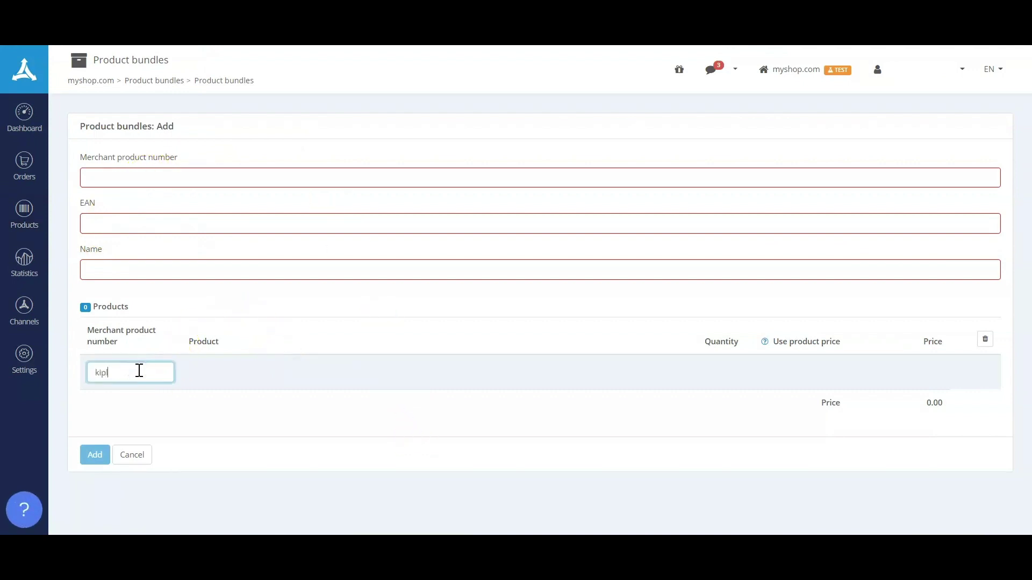
click(175, 399)
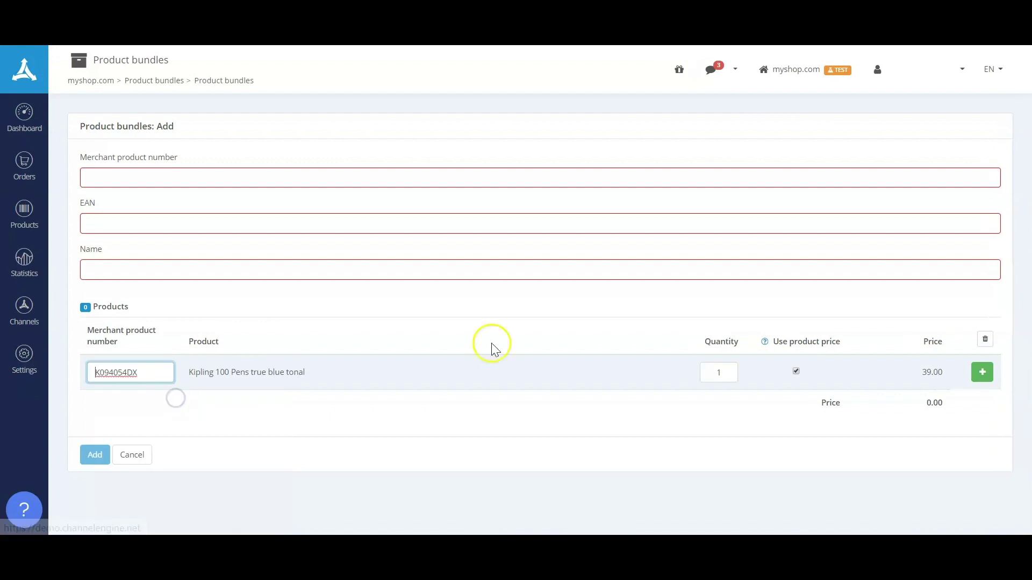
click(982, 372)
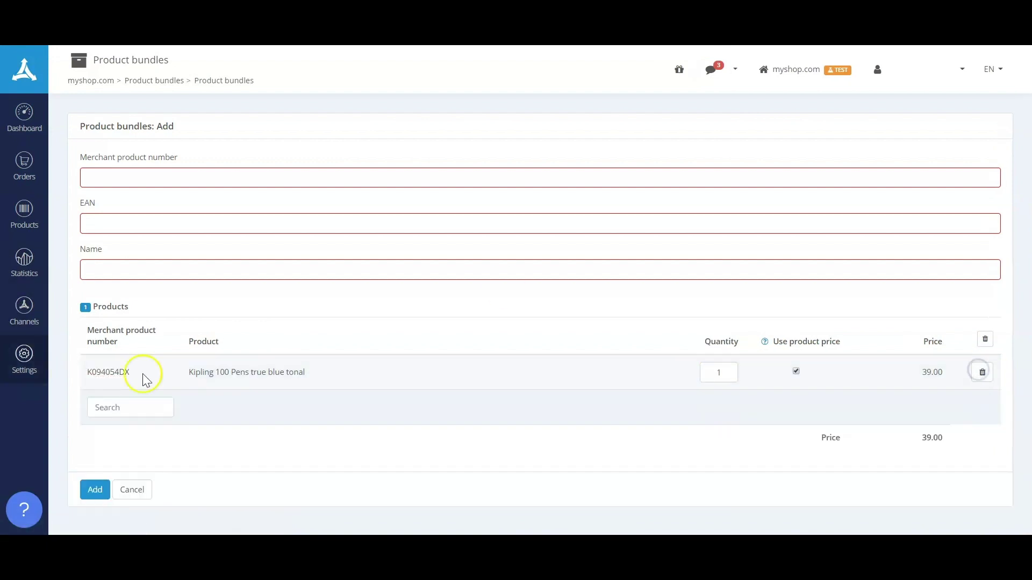
Add Eastpak Austin Rugzak black for a bundle total of 86.00, then view sales statistics.
click(146, 410)
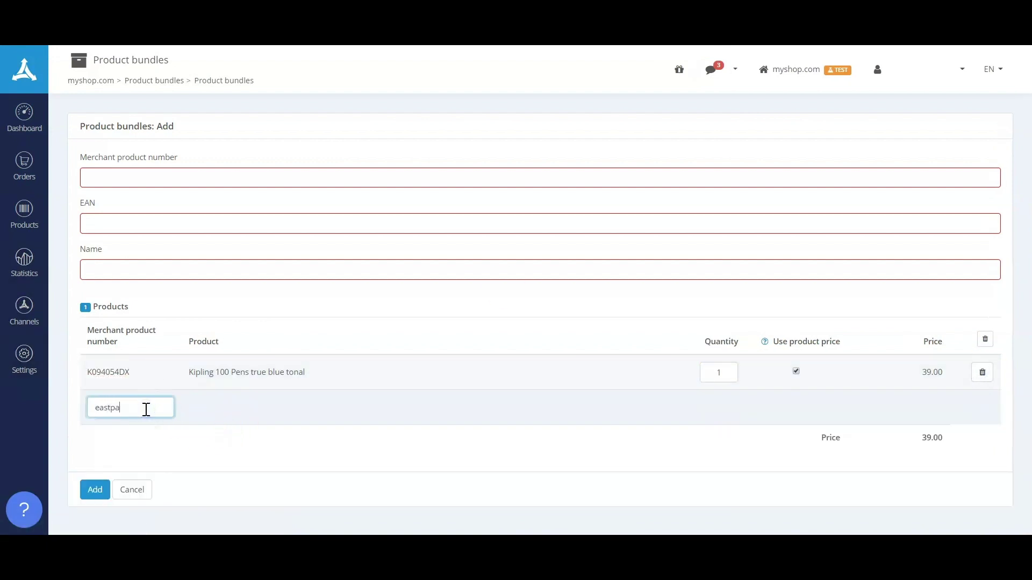
click(151, 434)
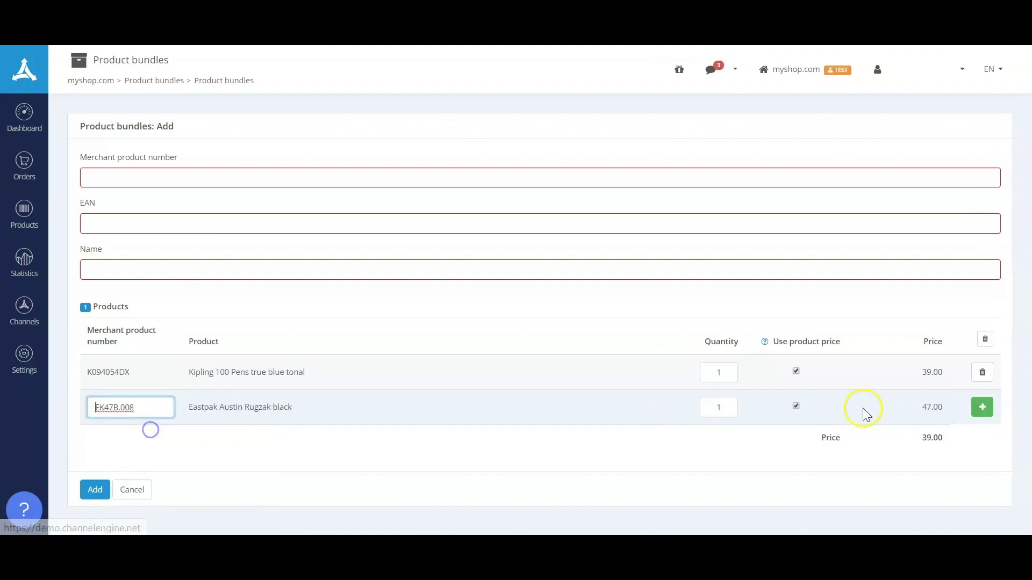
click(982, 409)
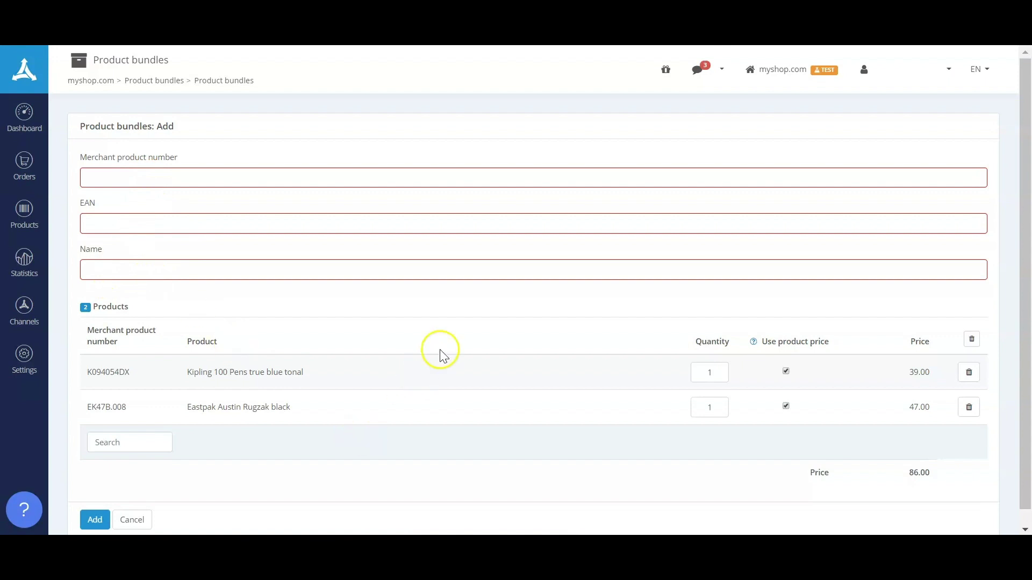
scroll(445, 352, down, 1)
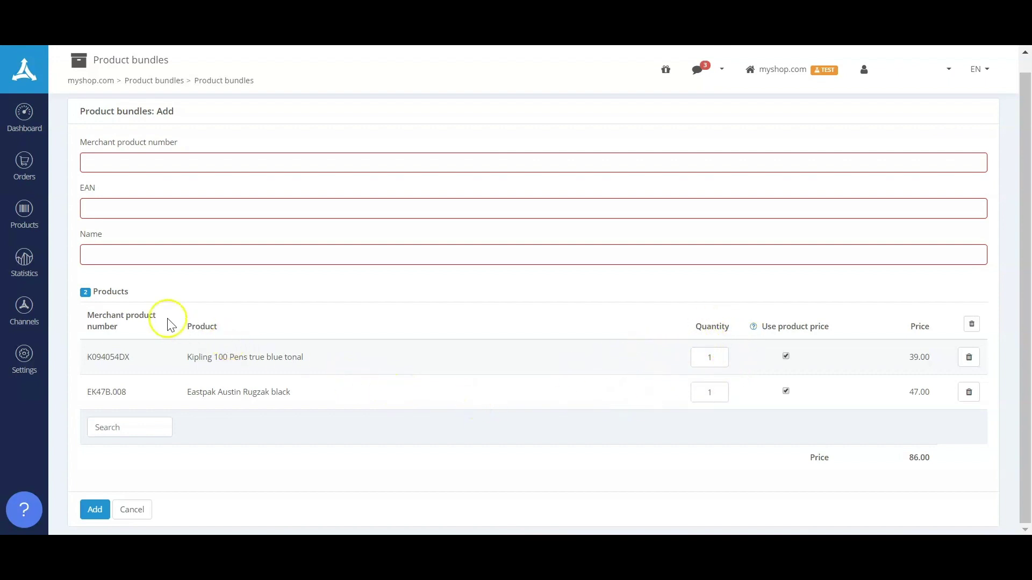
click(25, 264)
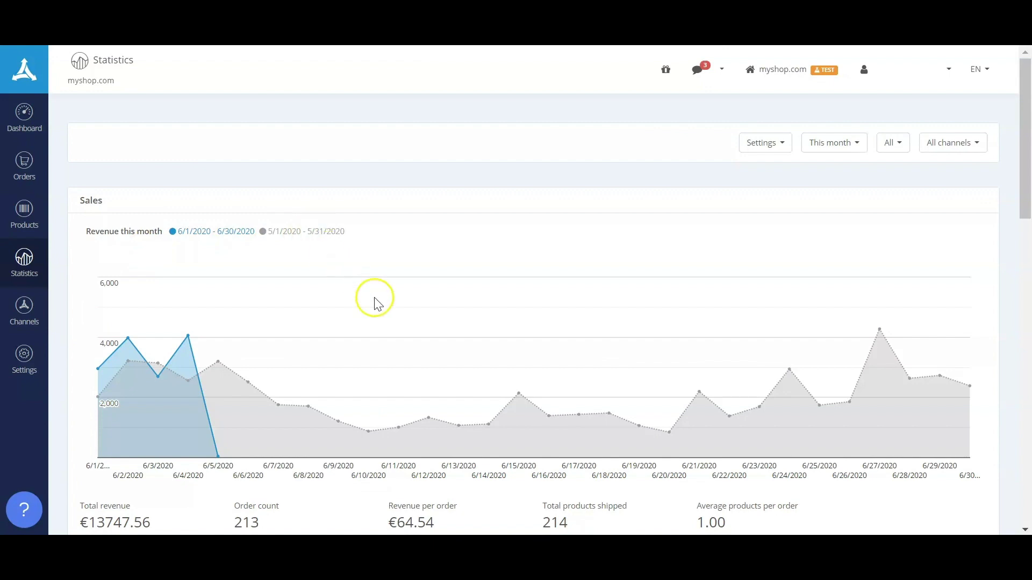
scroll(387, 269, down, 2)
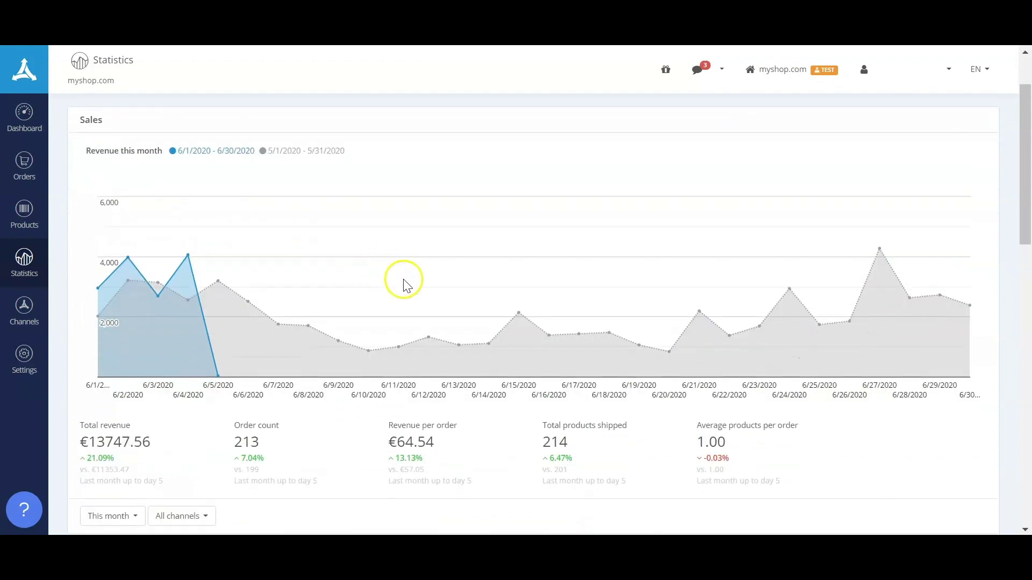
scroll(425, 293, down, 2)
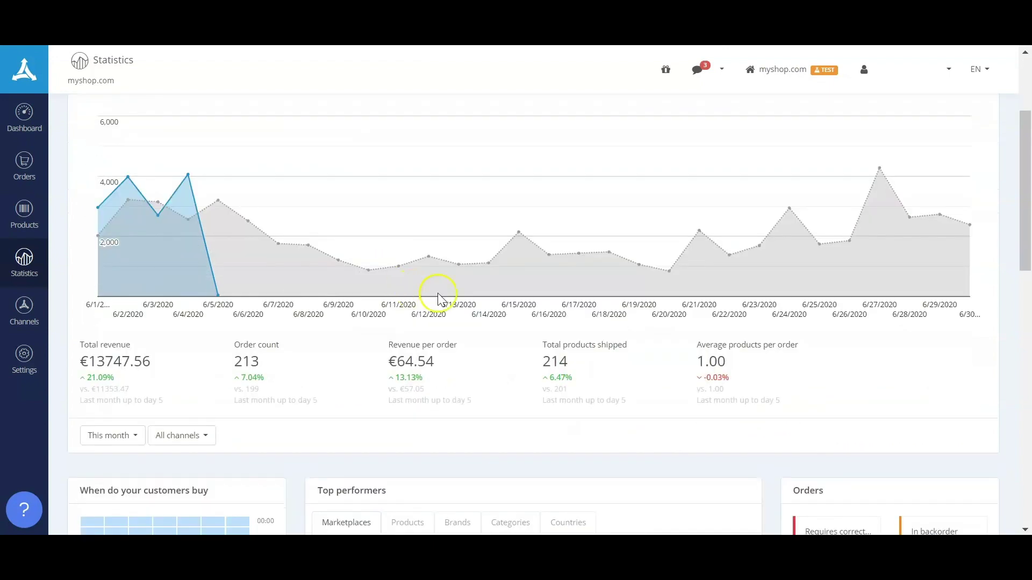
scroll(842, 287, up, 4)
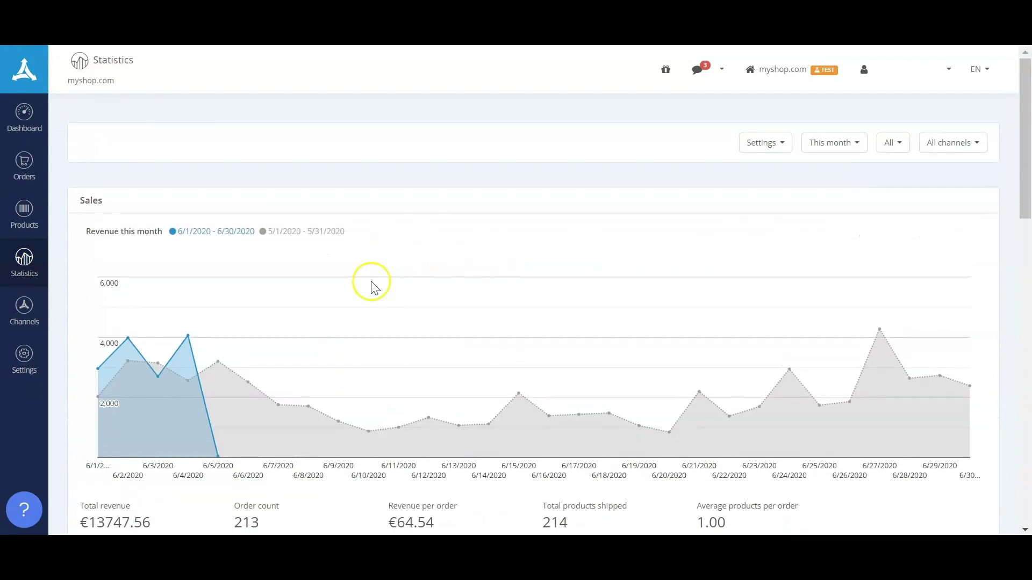
scroll(300, 318, down, 8)
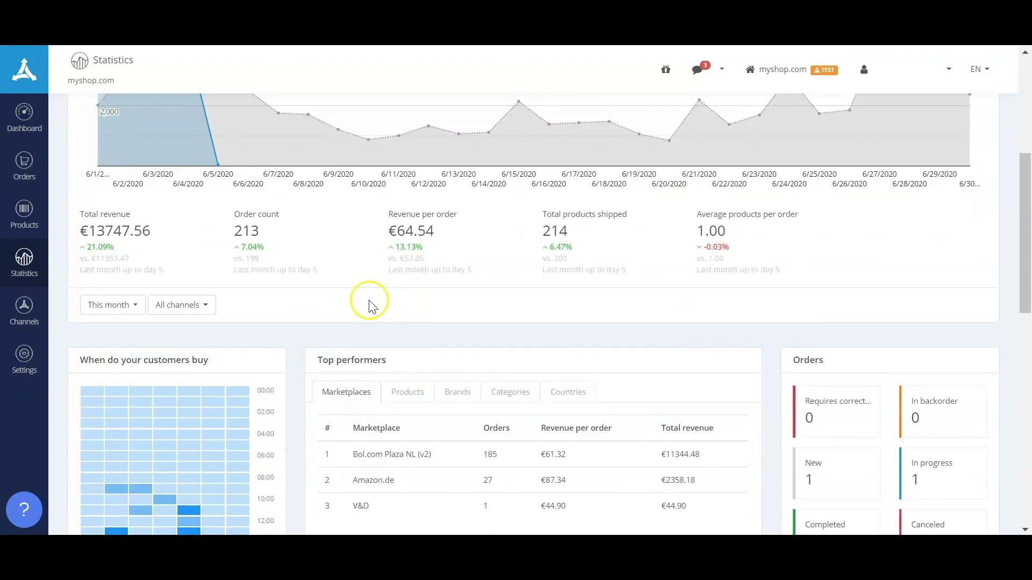
scroll(293, 306, down, 2)
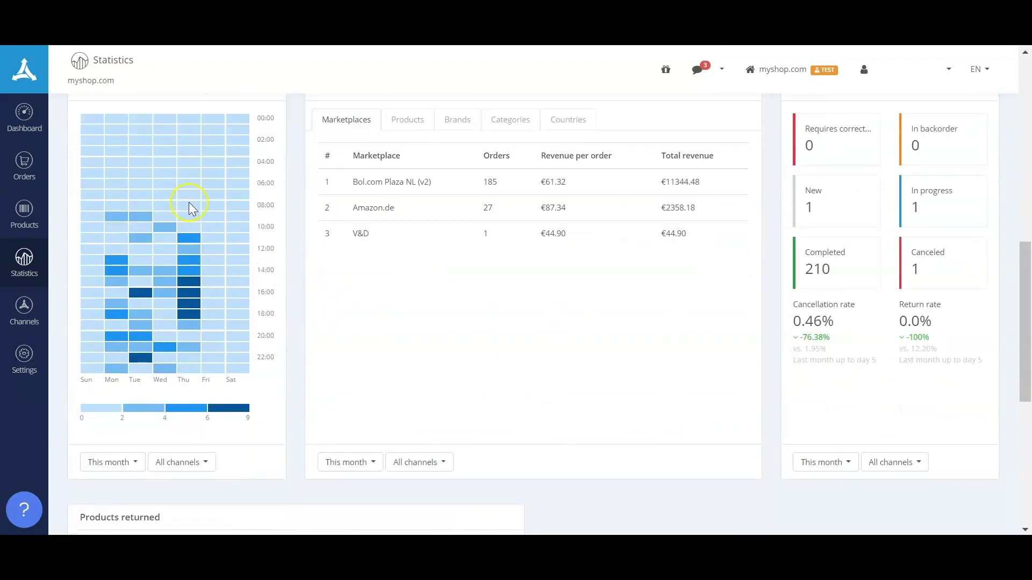
mouse_move(23, 311)
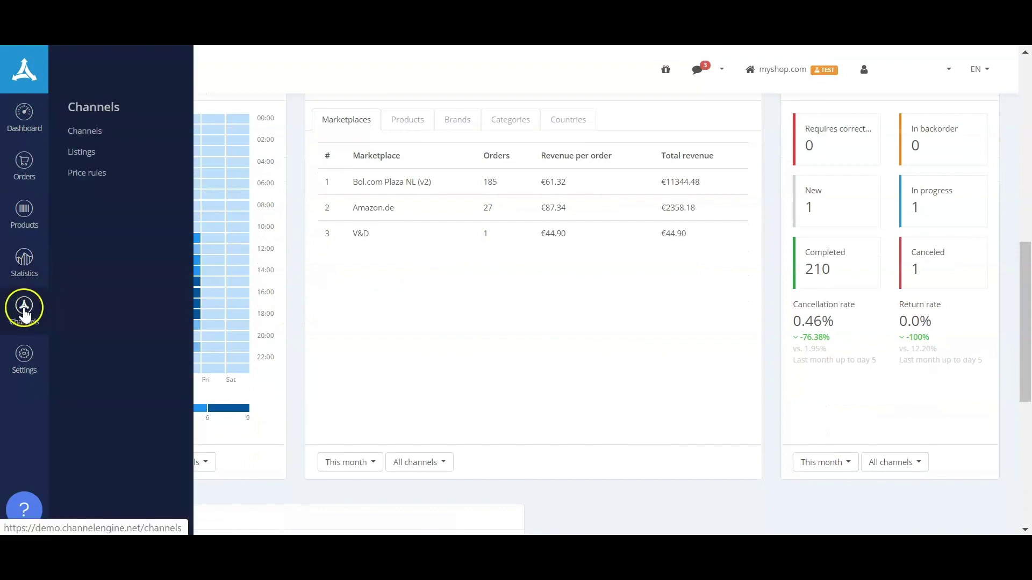
Add BackMarket as a marketplace channel, view its empty product selection, then return to the dashboard.
click(99, 137)
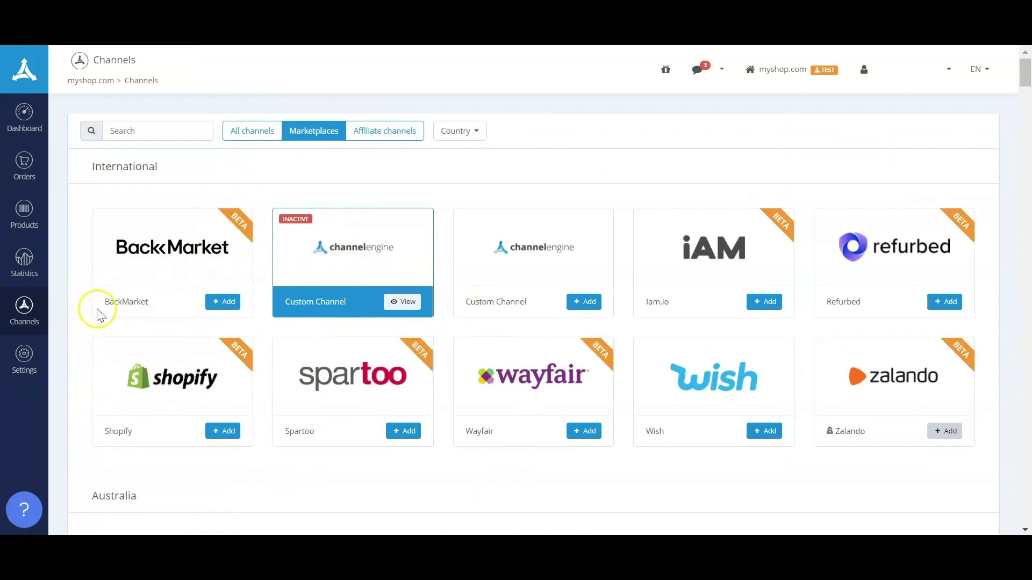
click(236, 306)
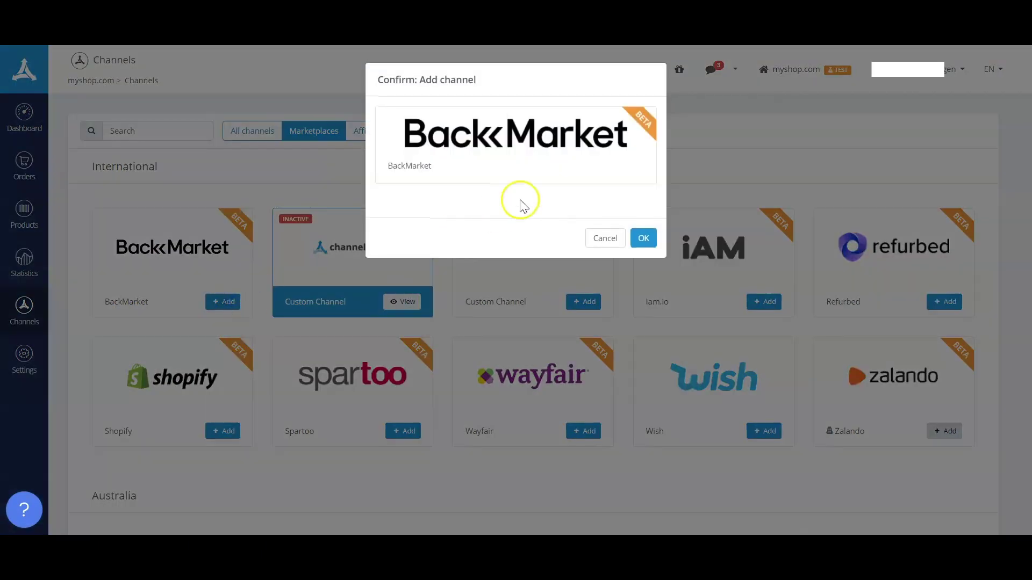
click(644, 238)
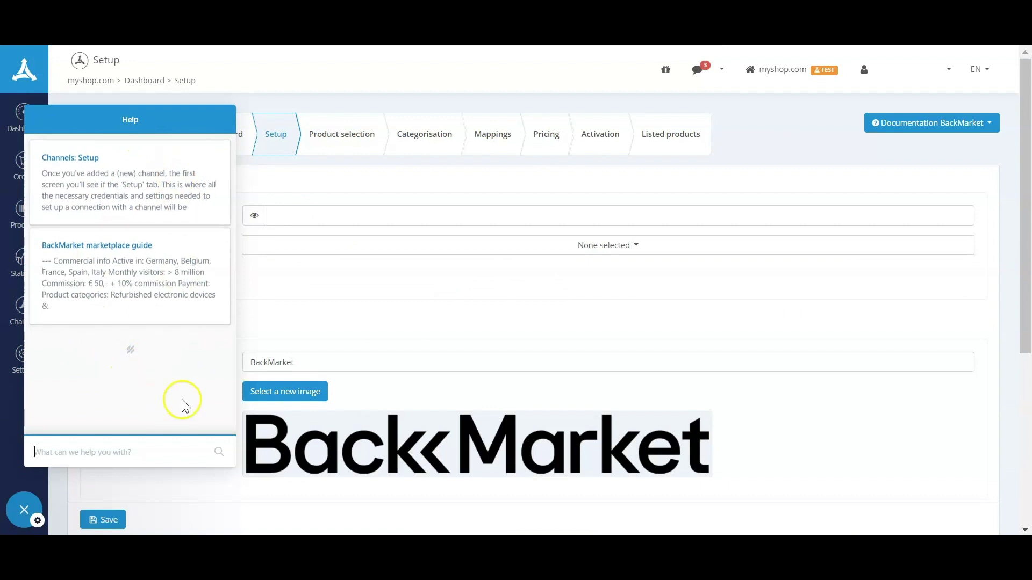
click(28, 505)
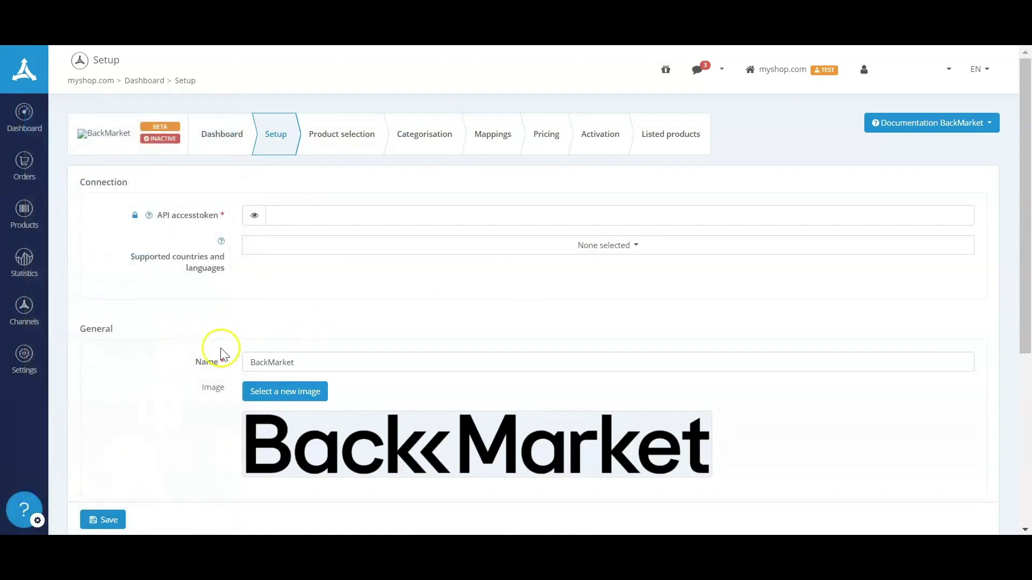
click(353, 135)
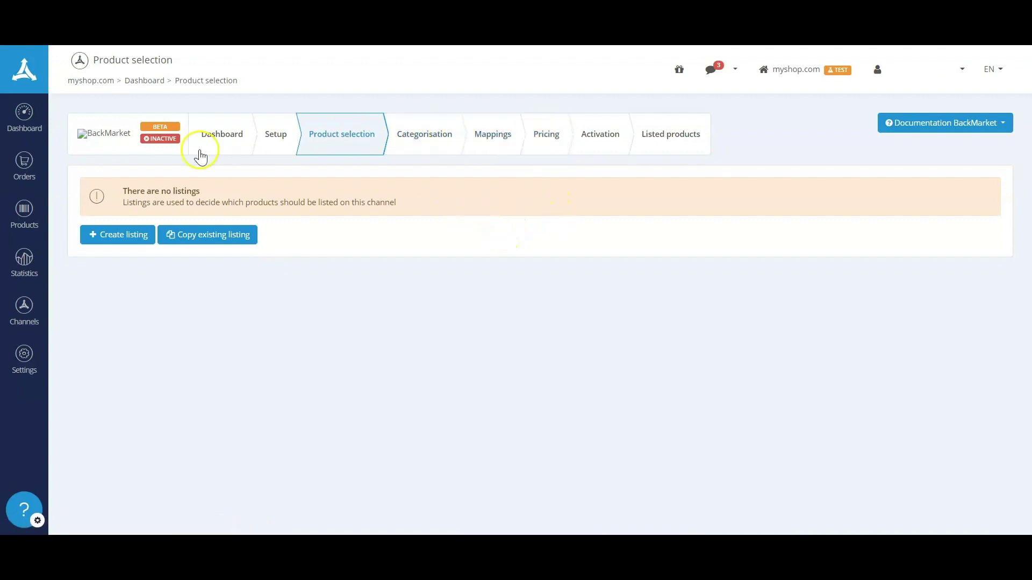
click(27, 129)
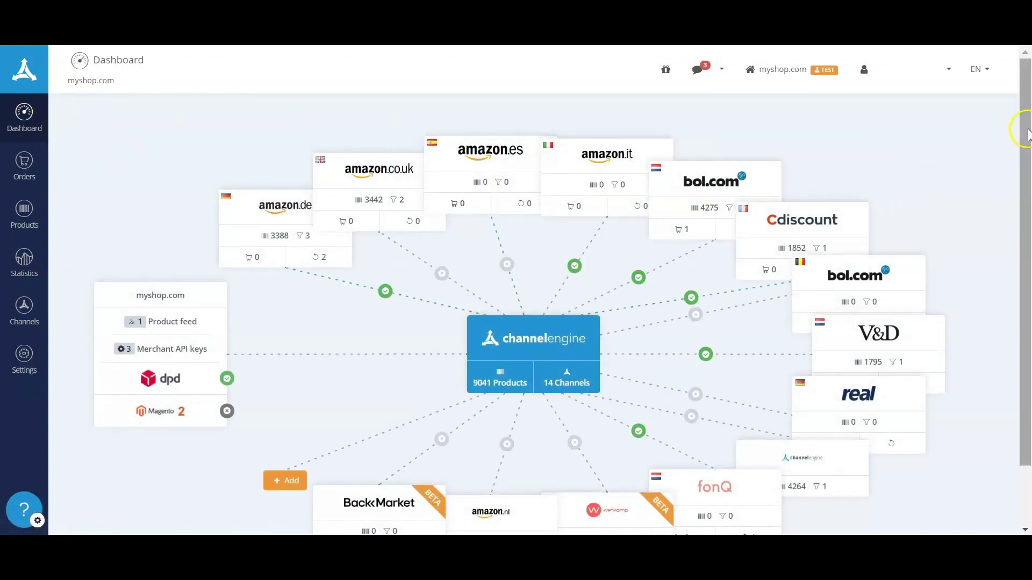
Scroll the dashboard channel map to show the new BackMarket card with 0 products and 0 orders.
drag(1028, 132, 1028, 162)
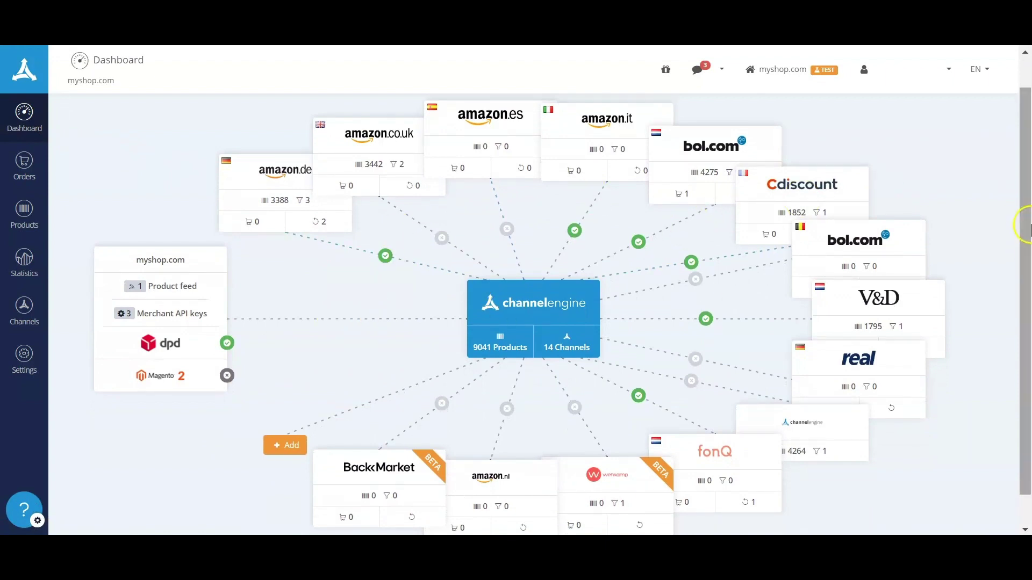
drag(1026, 219, 1026, 223)
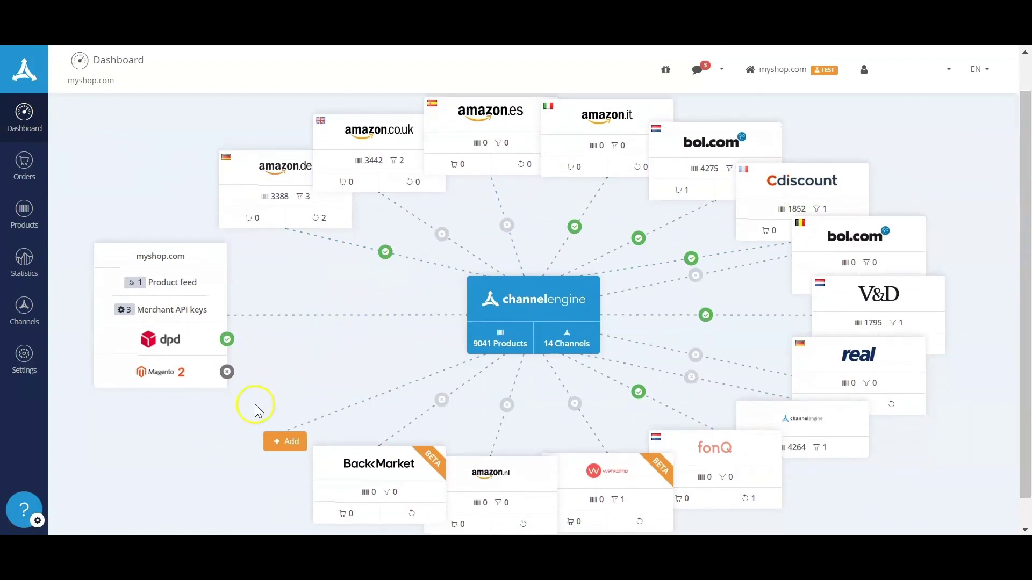